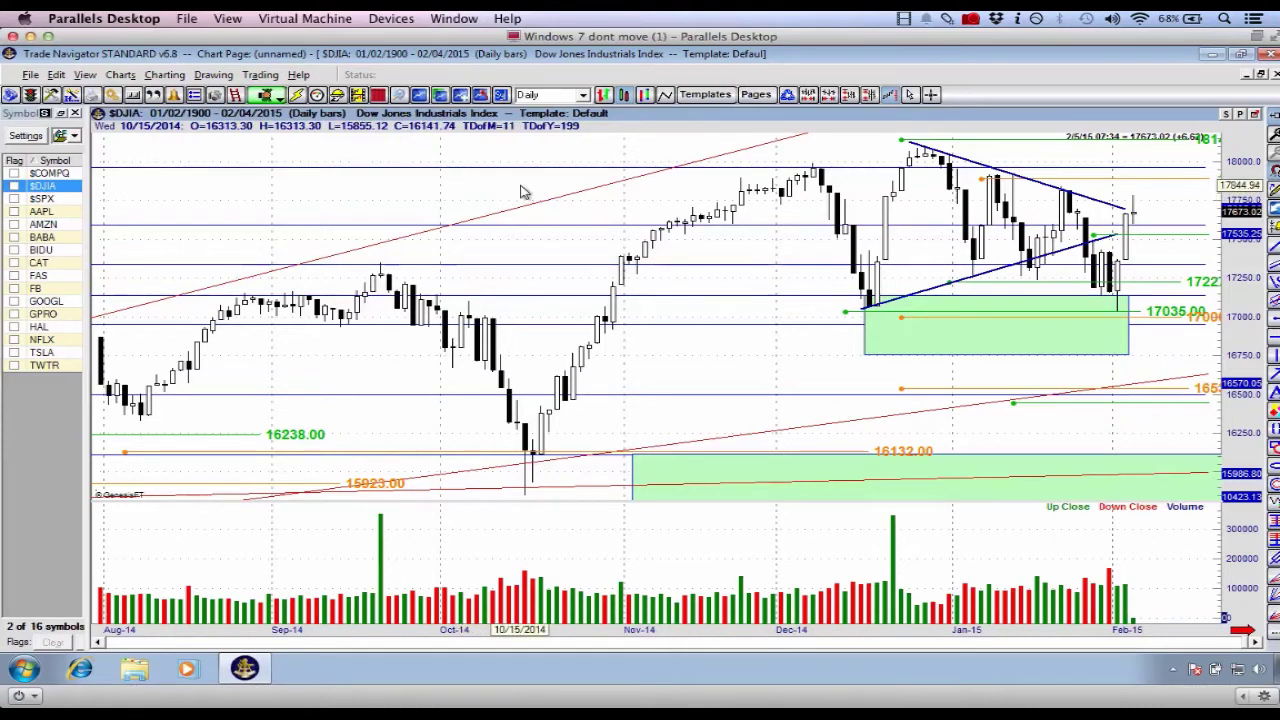
Load the Dollar Index ($DX) into the chart.
type("D")
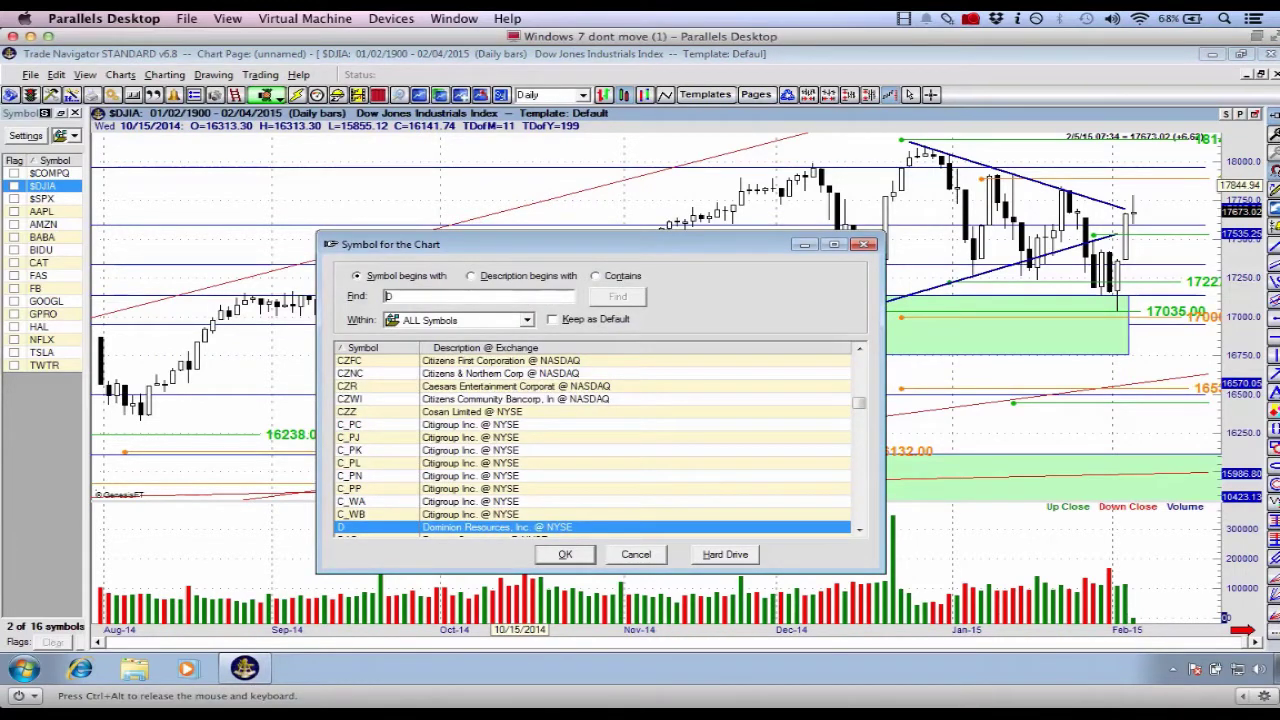
type("$D")
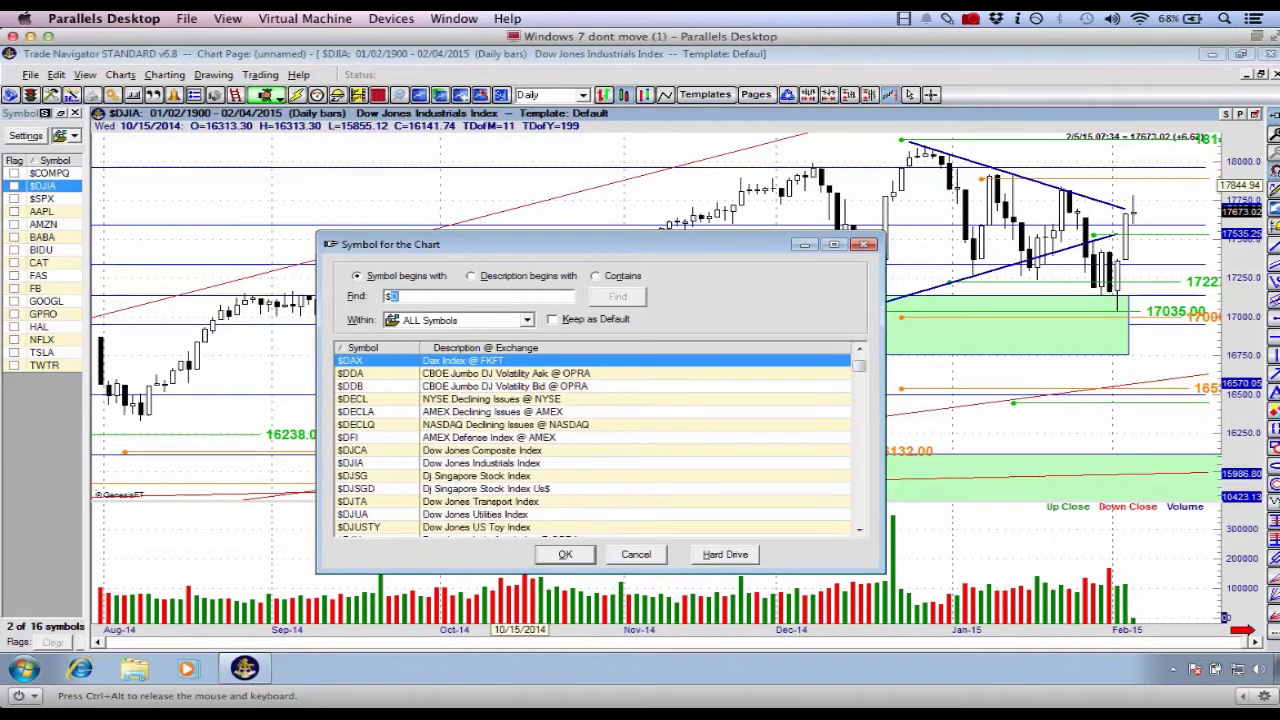
type("X")
key("Return")
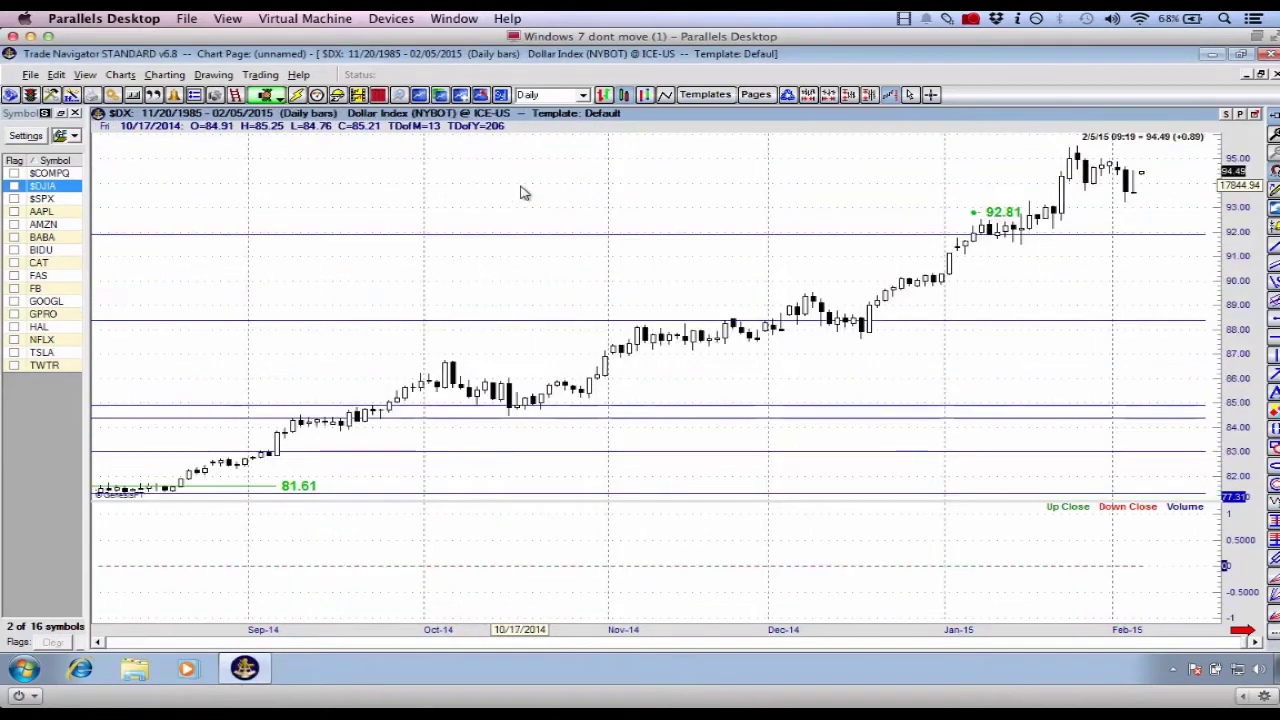
Add BNO, the United States Brent Oil Fund, as a comparison symbol on the Dollar Index chart.
key("Down")
key("Down")
key("Down")
key("Down")
key("Down")
key("Down")
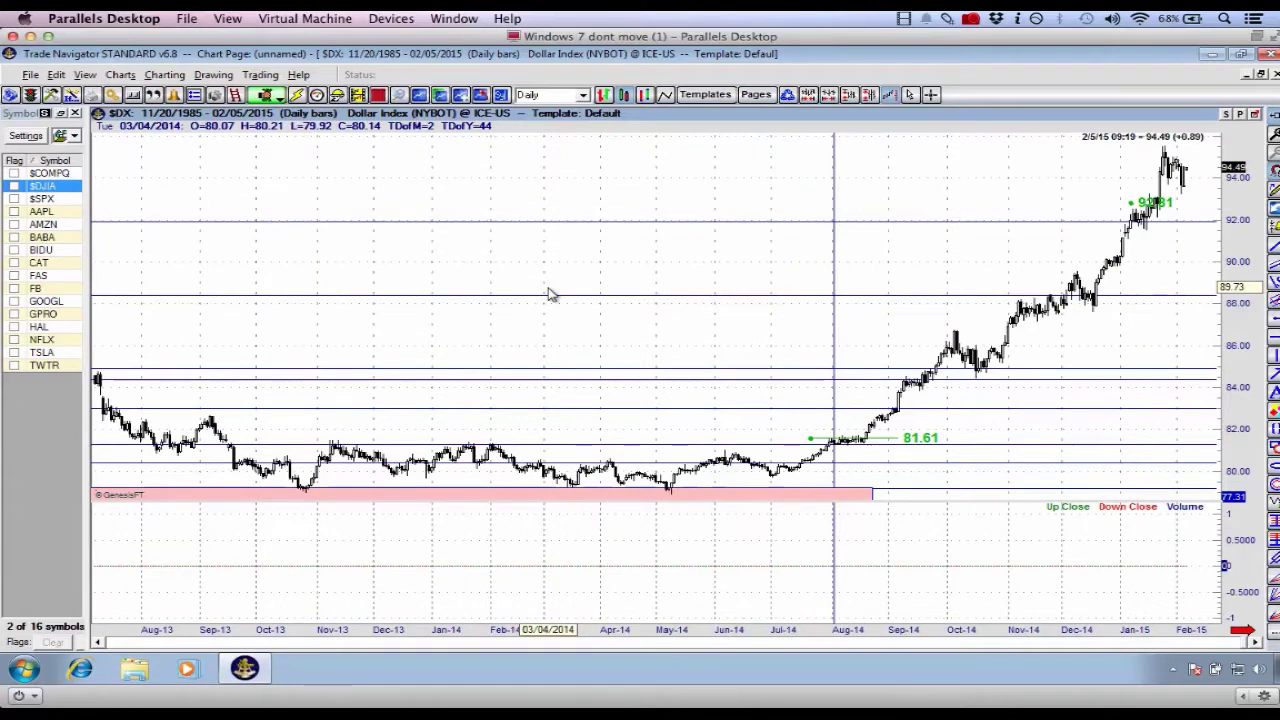
key("c")
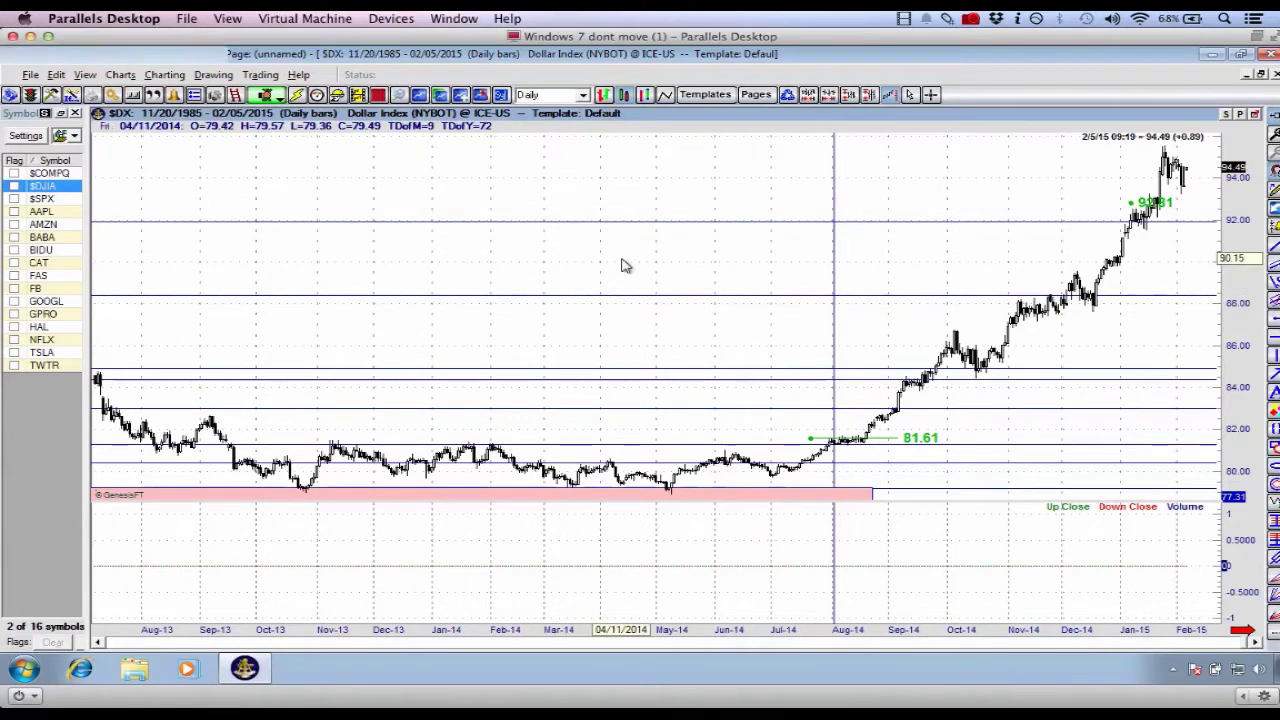
double_click(581, 331)
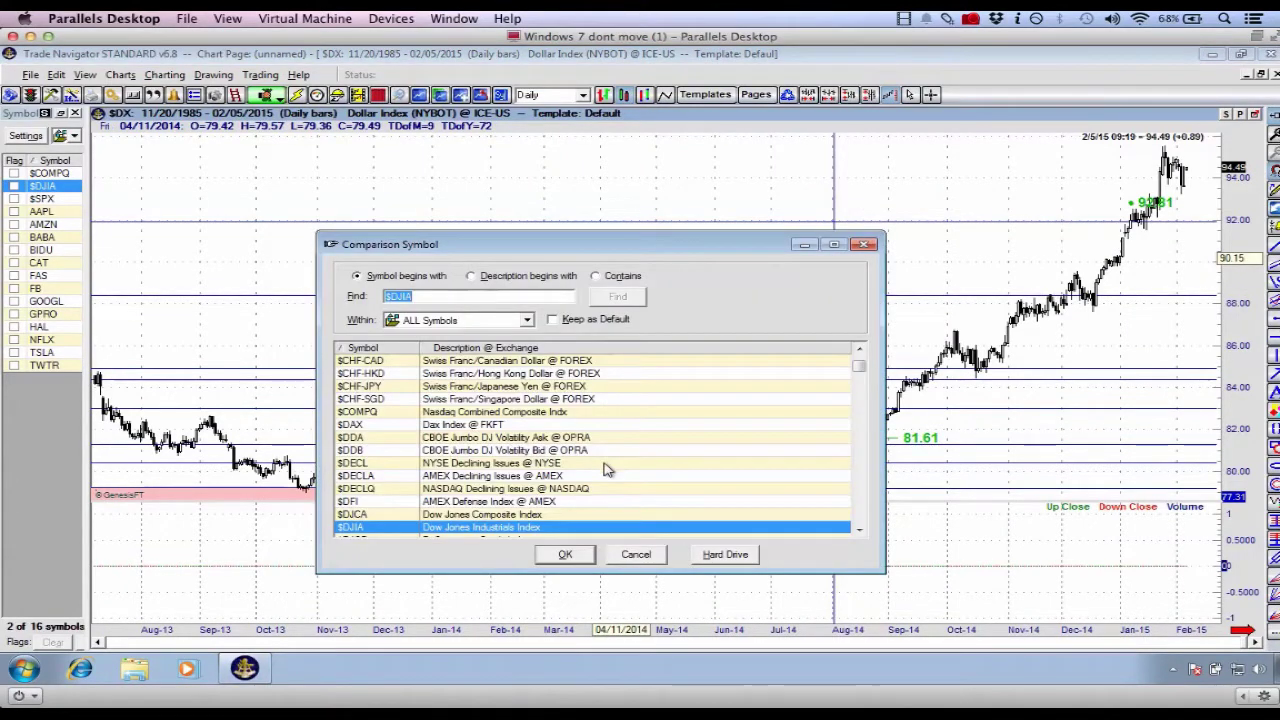
type("BNO")
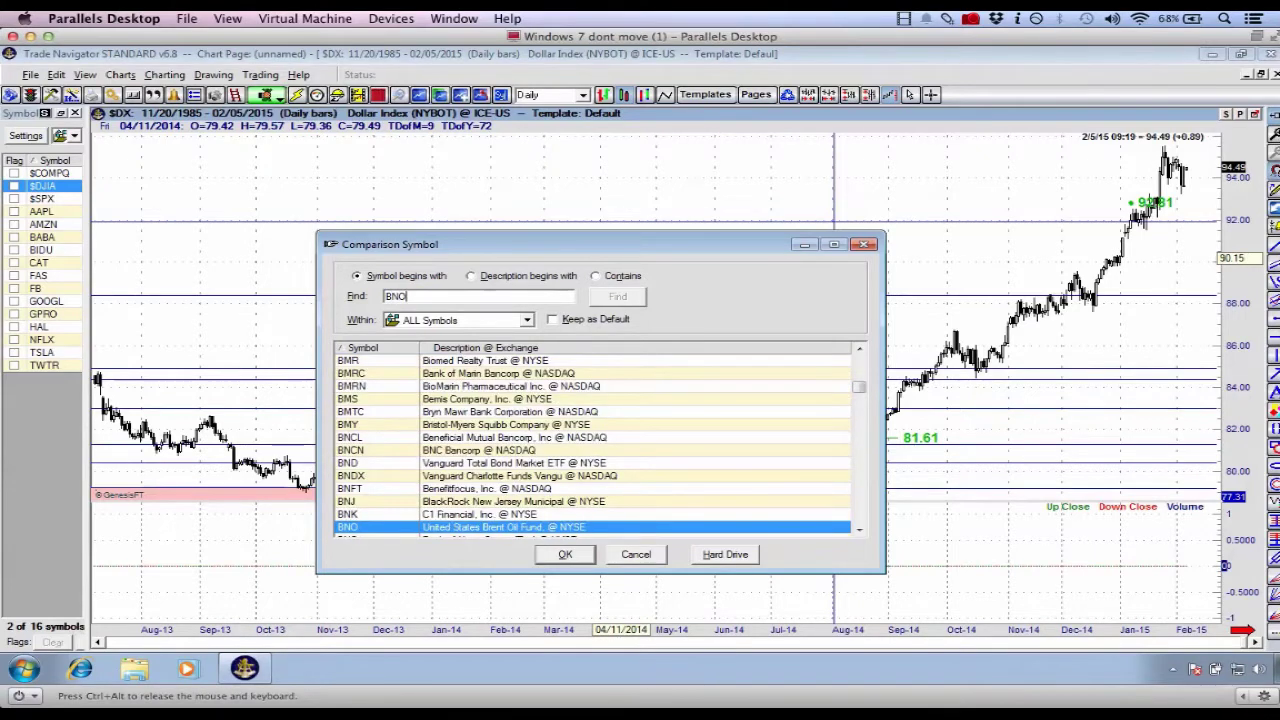
key("Return")
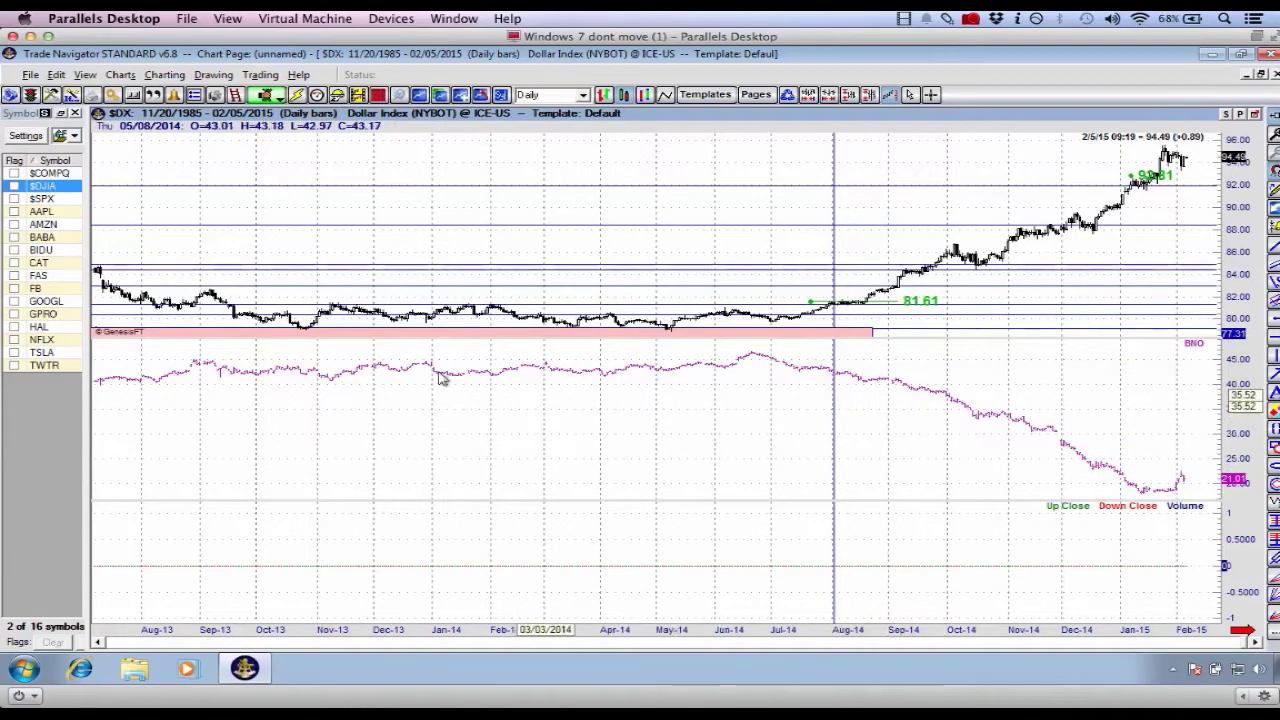
Show both series as lines back to mid-2010 and enlarge the Dollar Index pane.
left_click(665, 94)
key("Down")
key("Down")
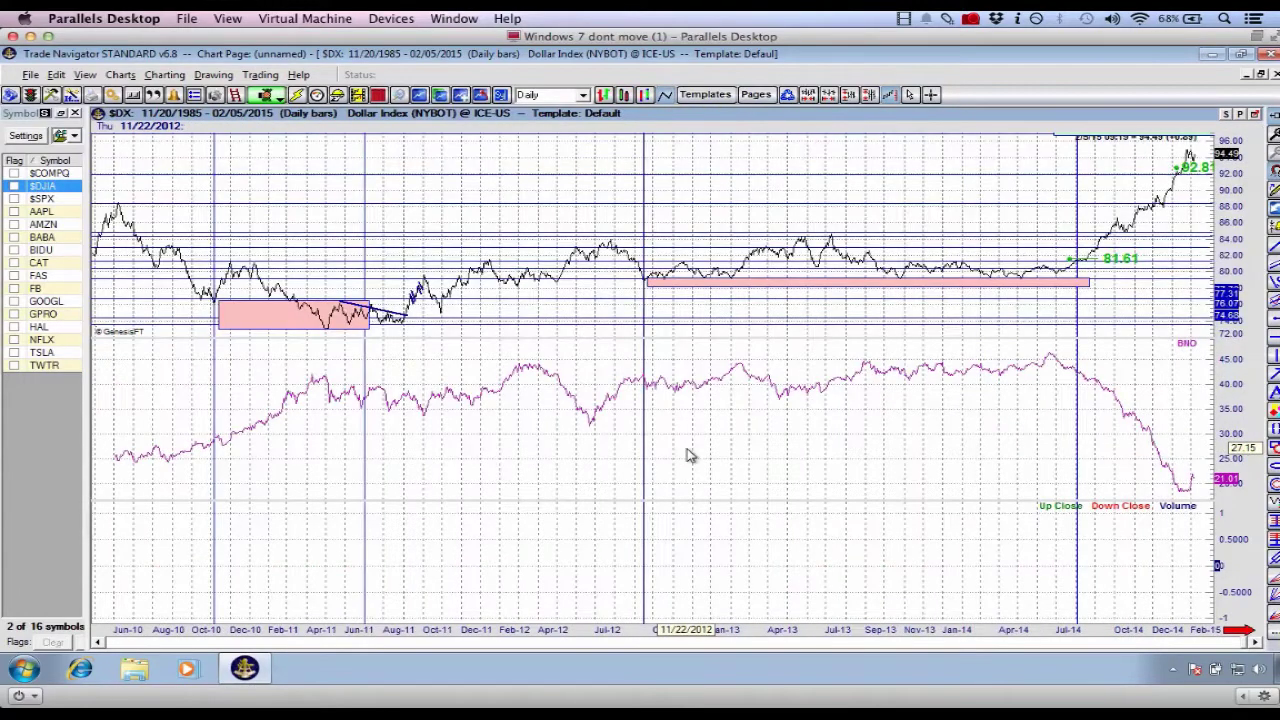
key("ctrl+3")
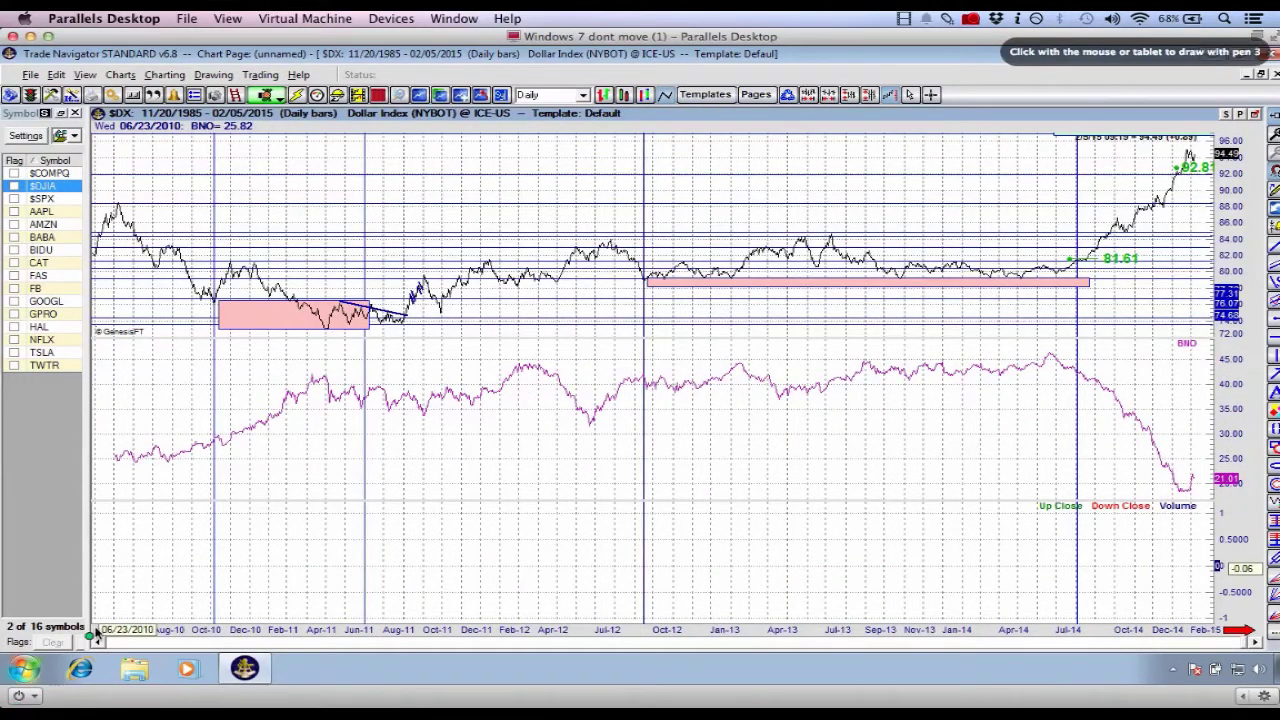
mouse_move(160, 609)
left_mouse_down()
mouse_move(178, 620)
mouse_move(122, 592)
left_mouse_up()
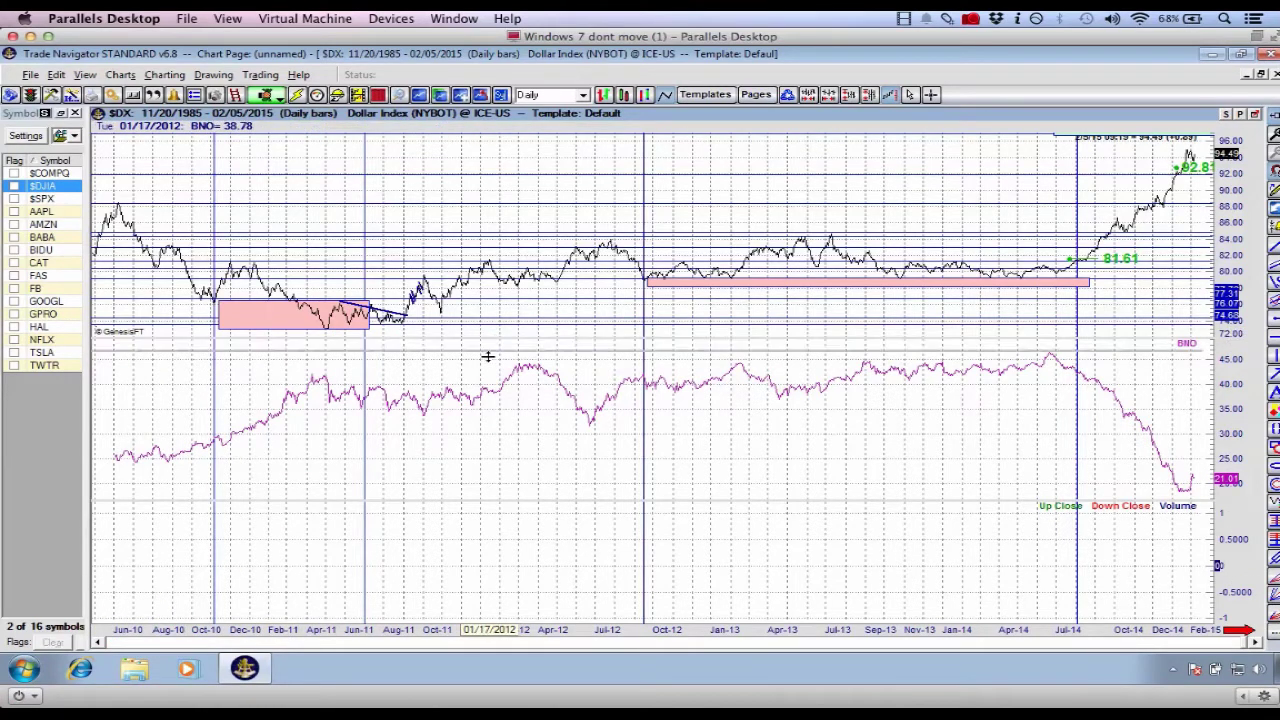
left_click_drag(490, 380, 490, 383)
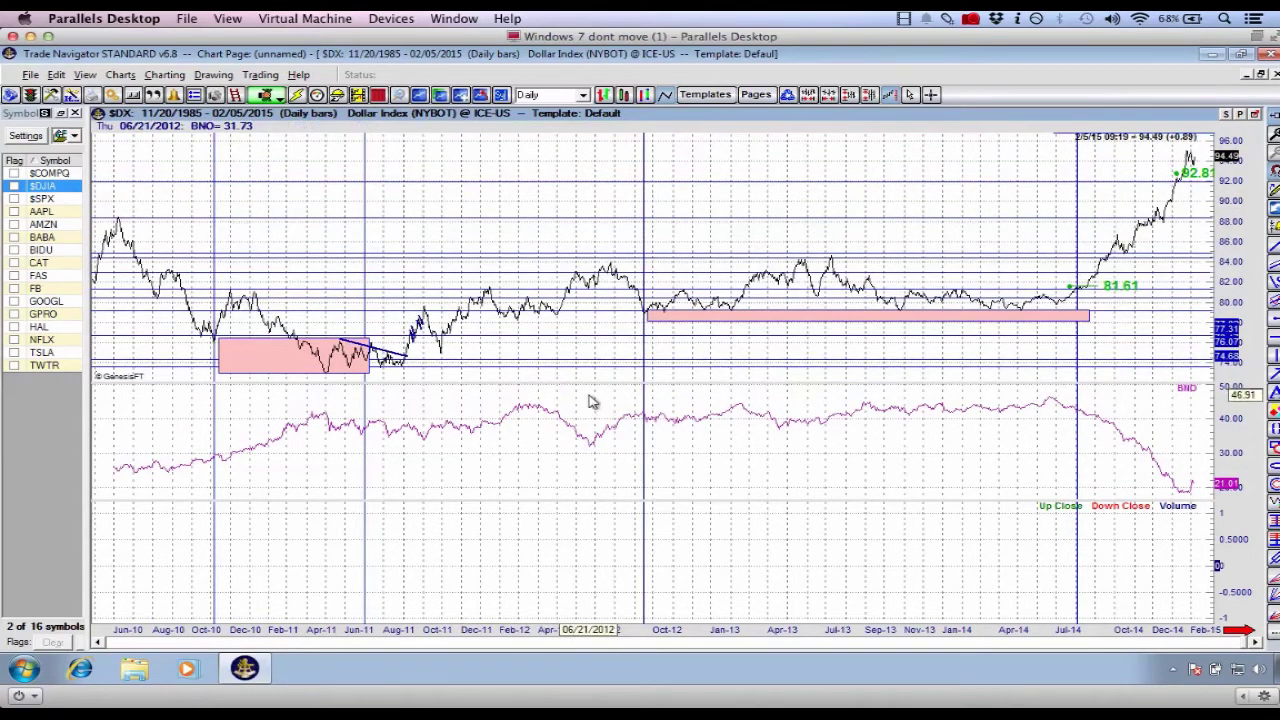
Try to remove the Volume pane from the chart through the chart settings.
double_click(1137, 509)
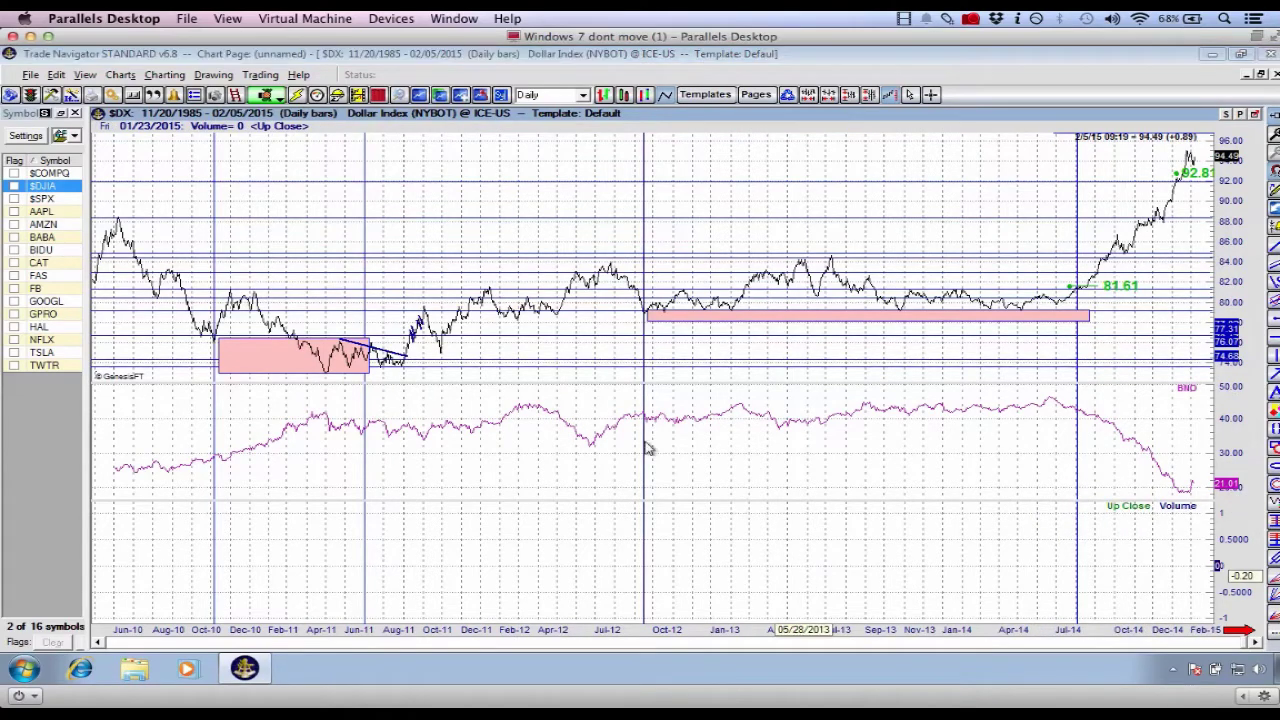
left_click(470, 375)
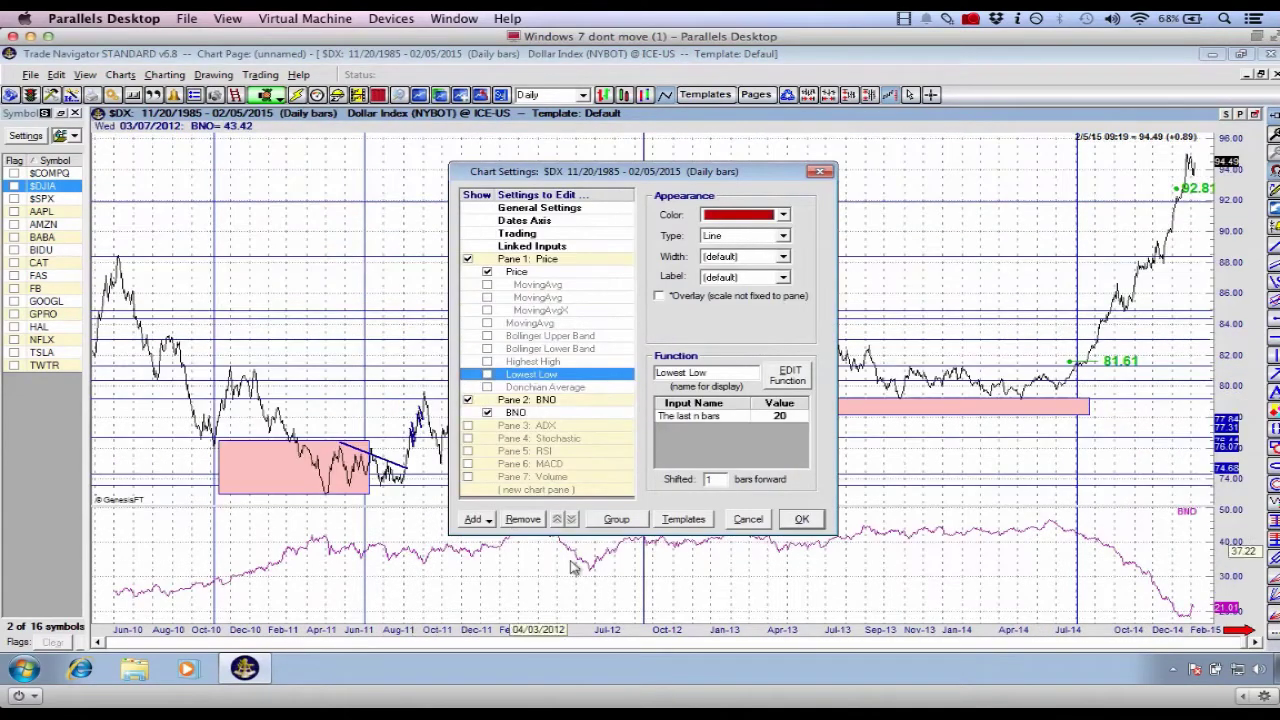
left_click(801, 518)
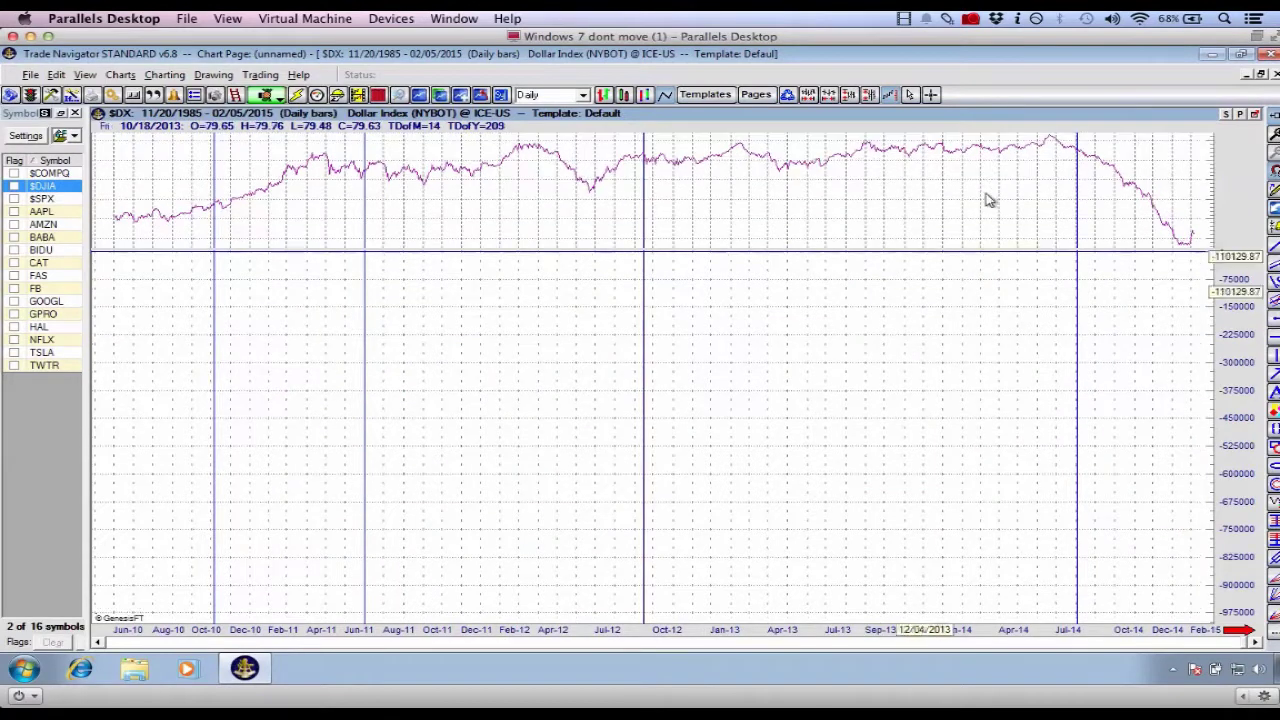
Restore the Dollar Index chart and add BNO again as its comparison symbol.
key("ctrl+z")
key("ctrl+v")
left_click(563, 330)
left_click(610, 407)
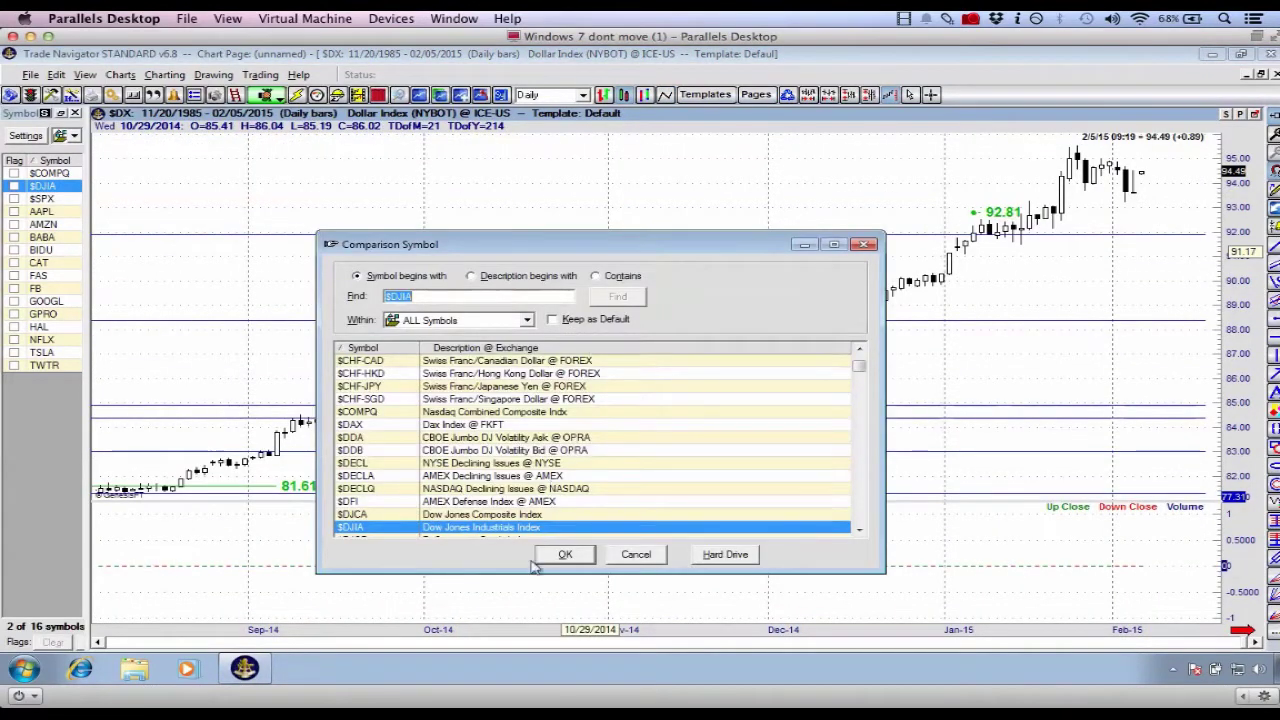
type("bno")
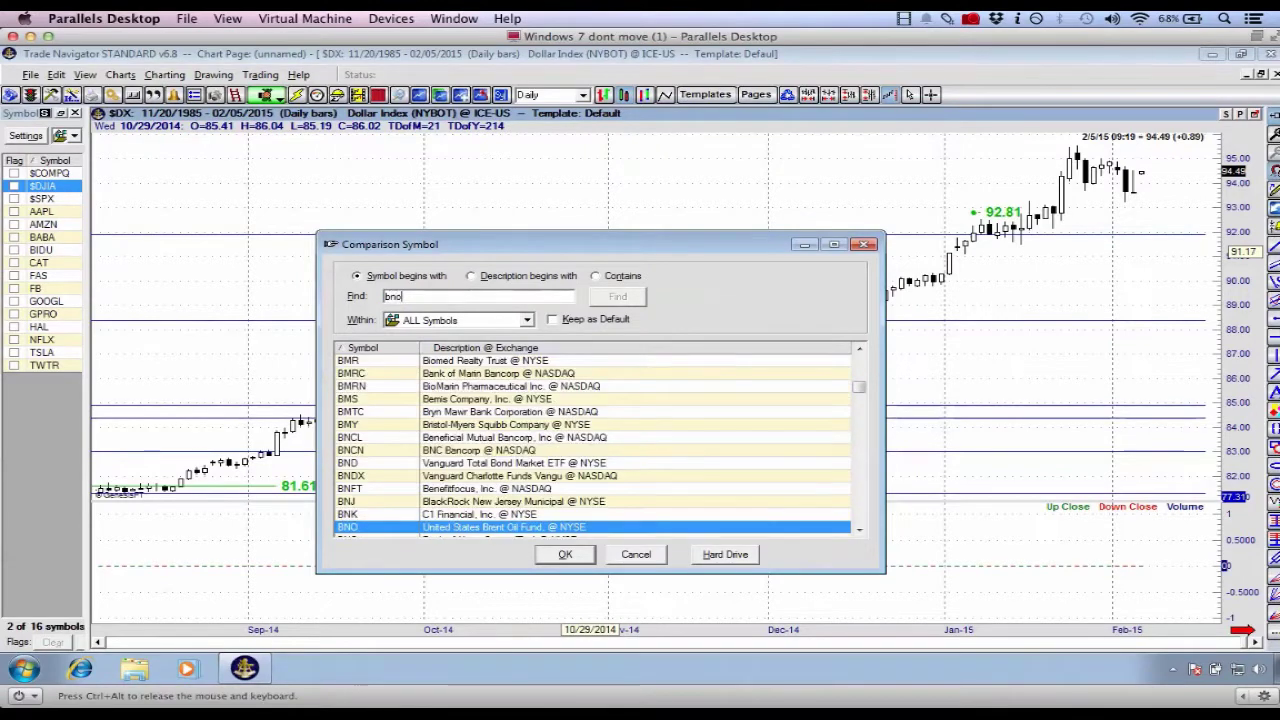
key("Return")
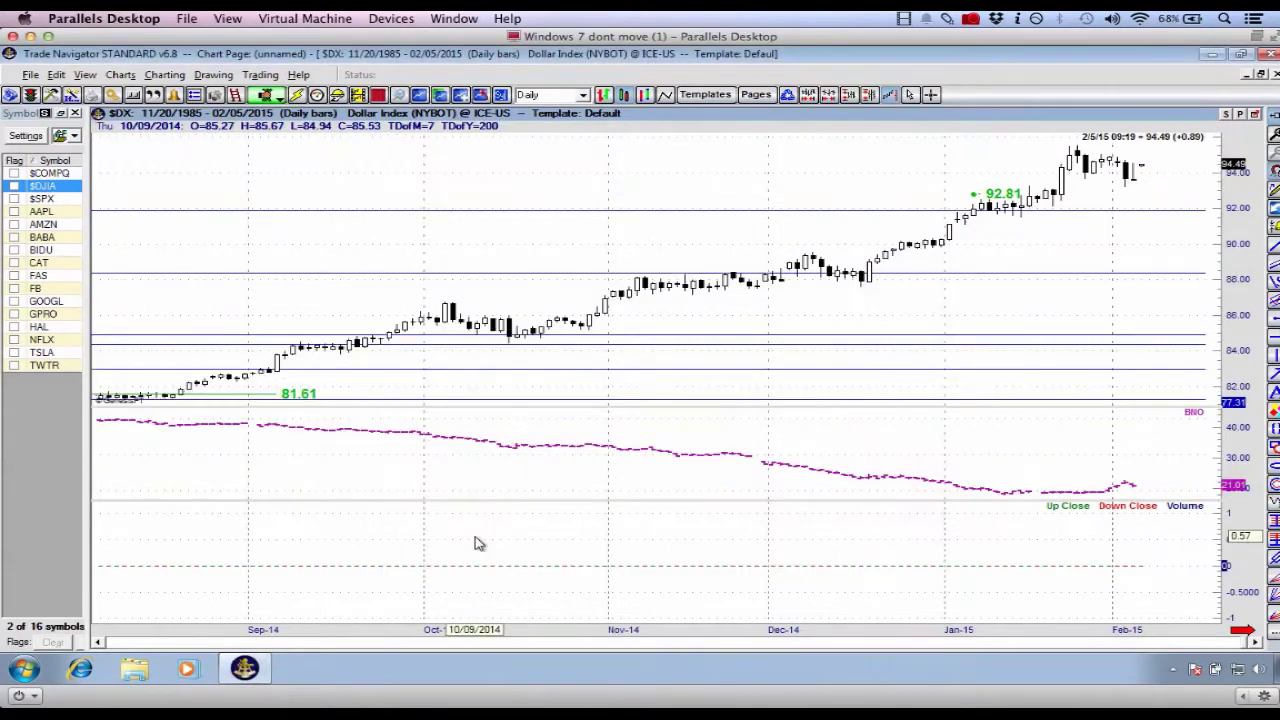
Hide the Volume pane in the chart settings so only the Price and BNO panes are shown.
double_click(1193, 515)
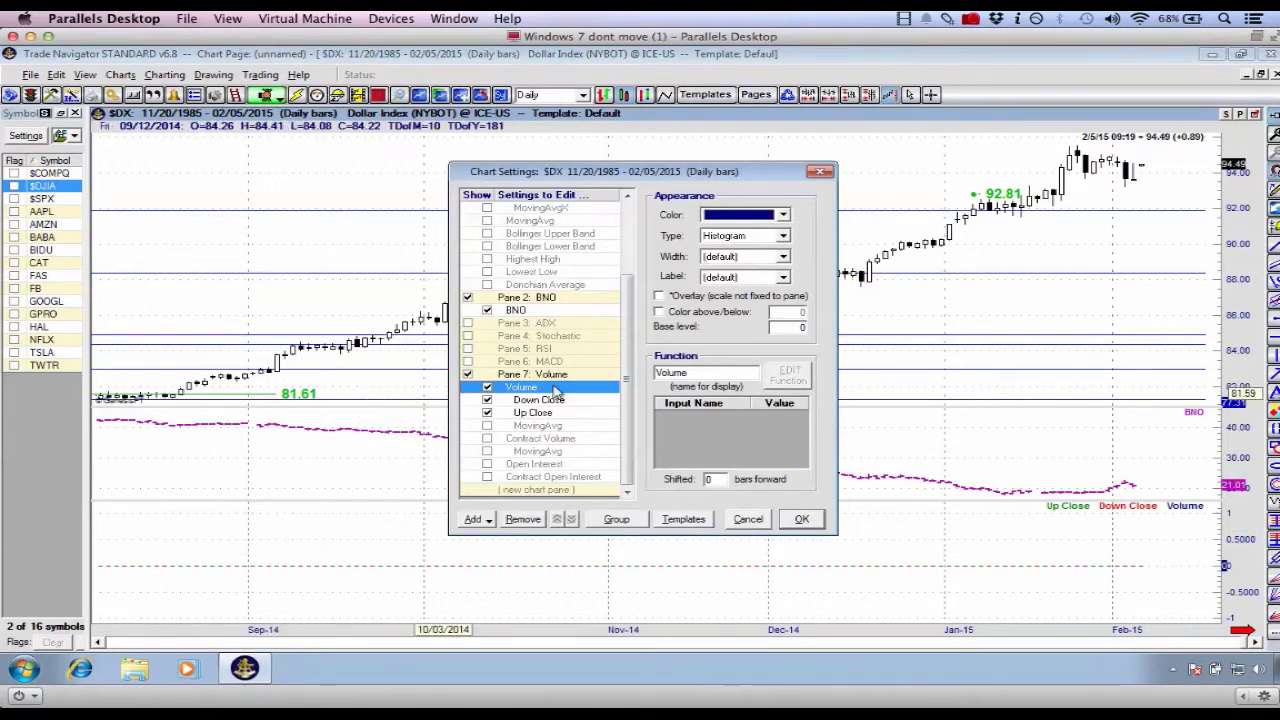
left_click(468, 375)
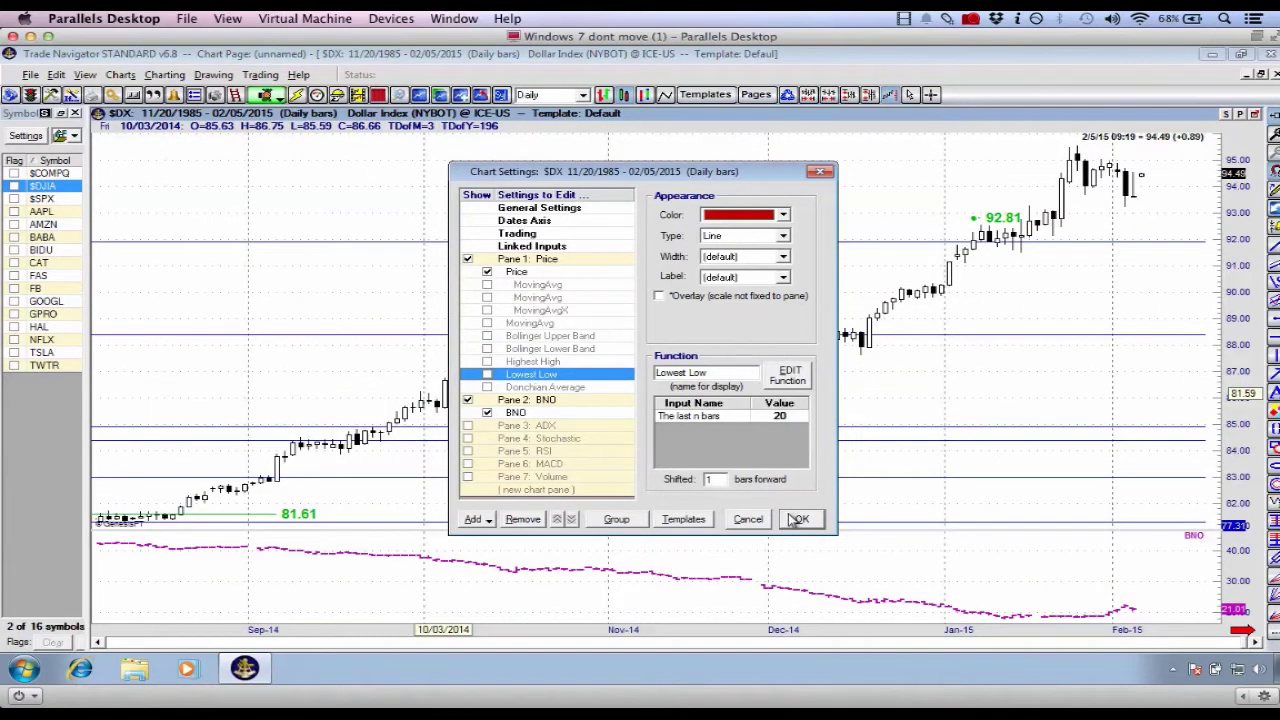
left_click(802, 520)
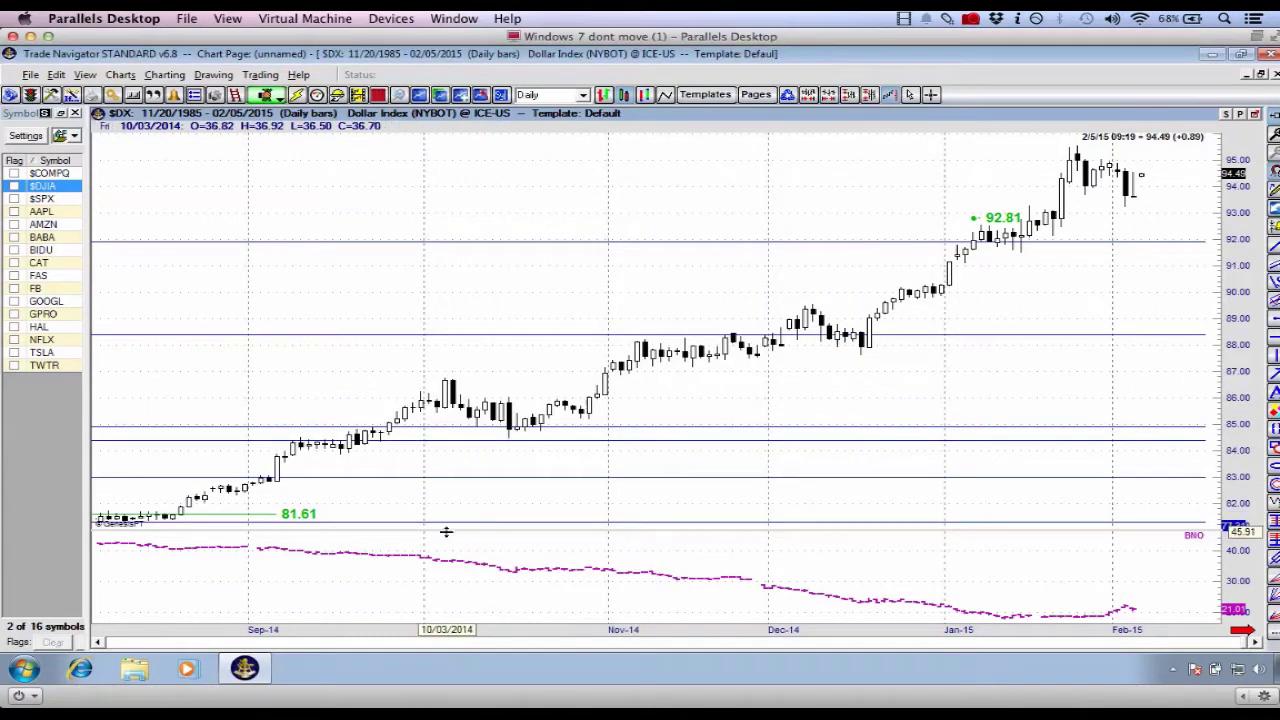
Display the Dollar Index and BNO as line charts covering mid-2010 to February 2015.
left_click(665, 94)
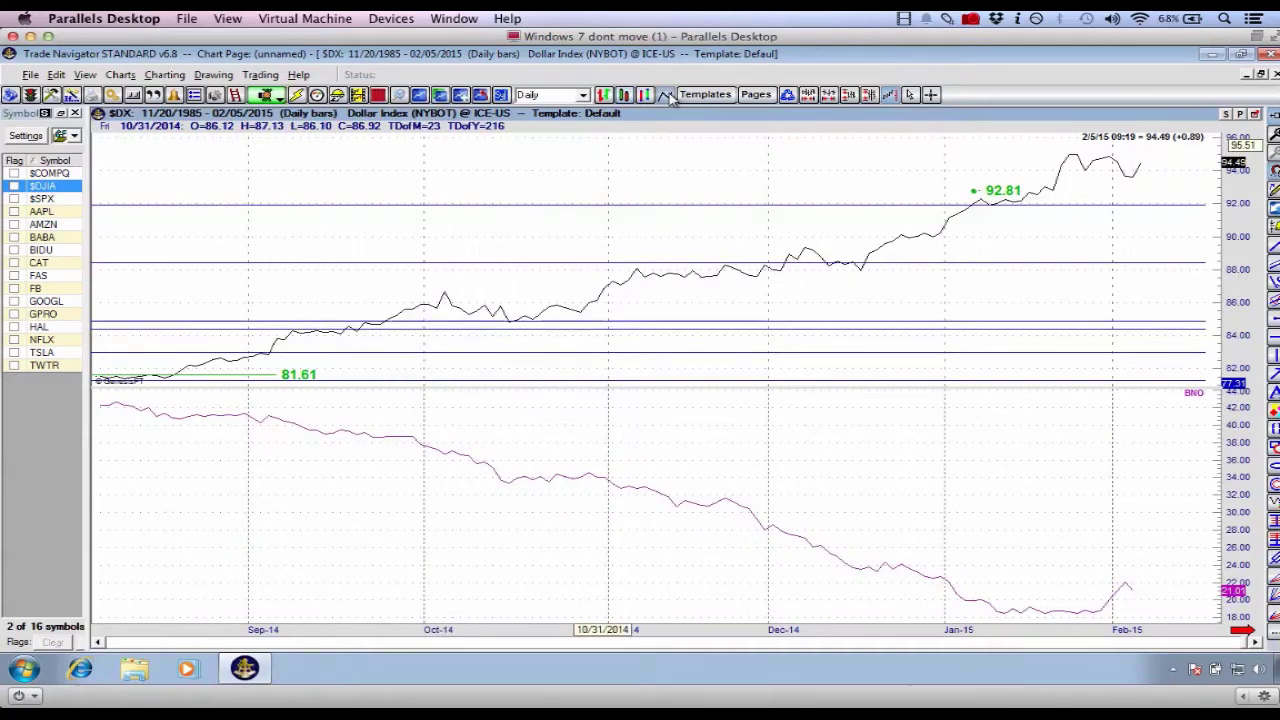
key("Down")
key("Down")
key("Down")
key("Down")
key("Down")
key("Down")
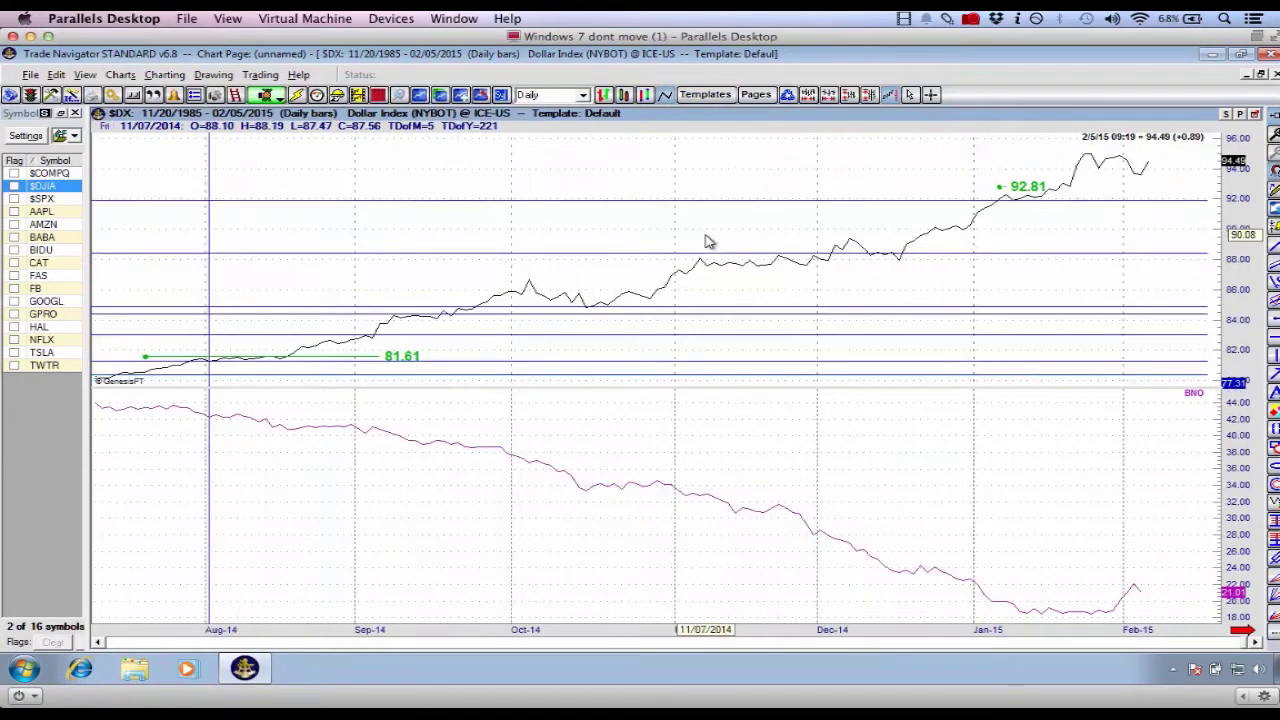
scroll(705, 241, "down", 2)
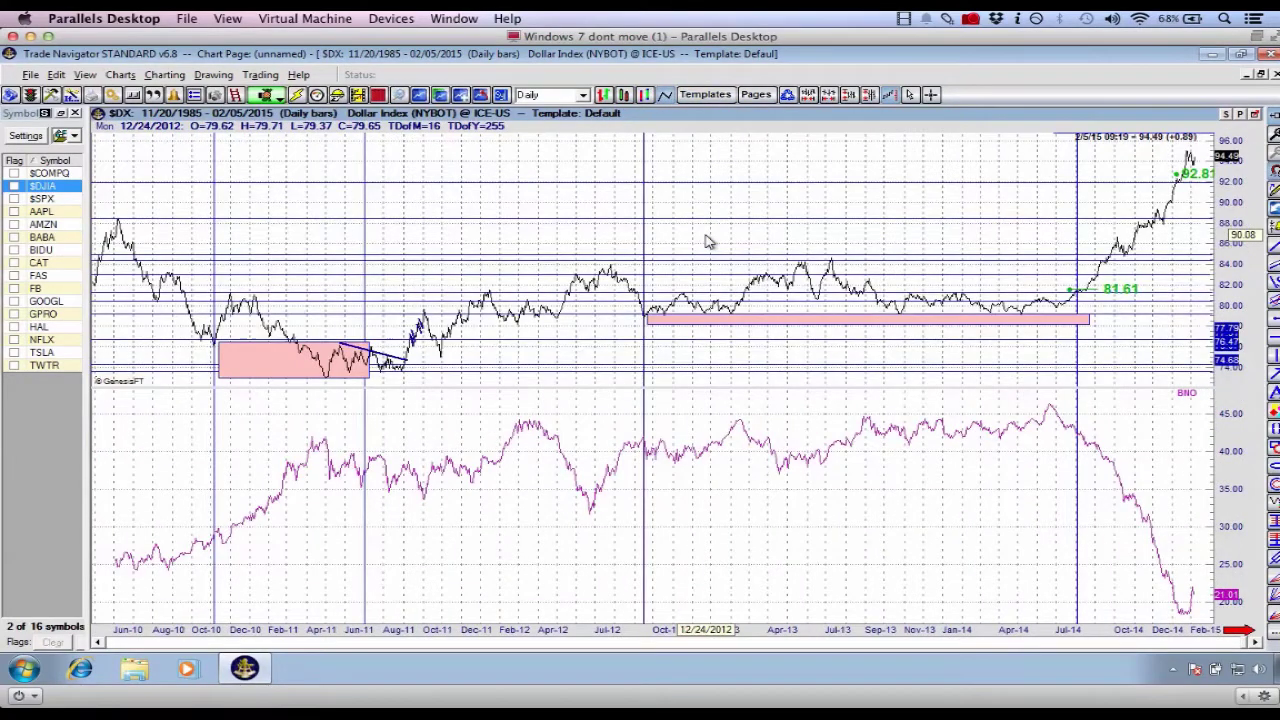
Sketch red pen strokes over the Dollar Index and BNO panes and clear them.
key("ctrl+2")
left_click_drag(109, 125, 150, 125)
left_click_drag(705, 189, 793, 210)
left_click_drag(640, 195, 623, 210)
left_click_drag(632, 437, 463, 476)
key("Escape")
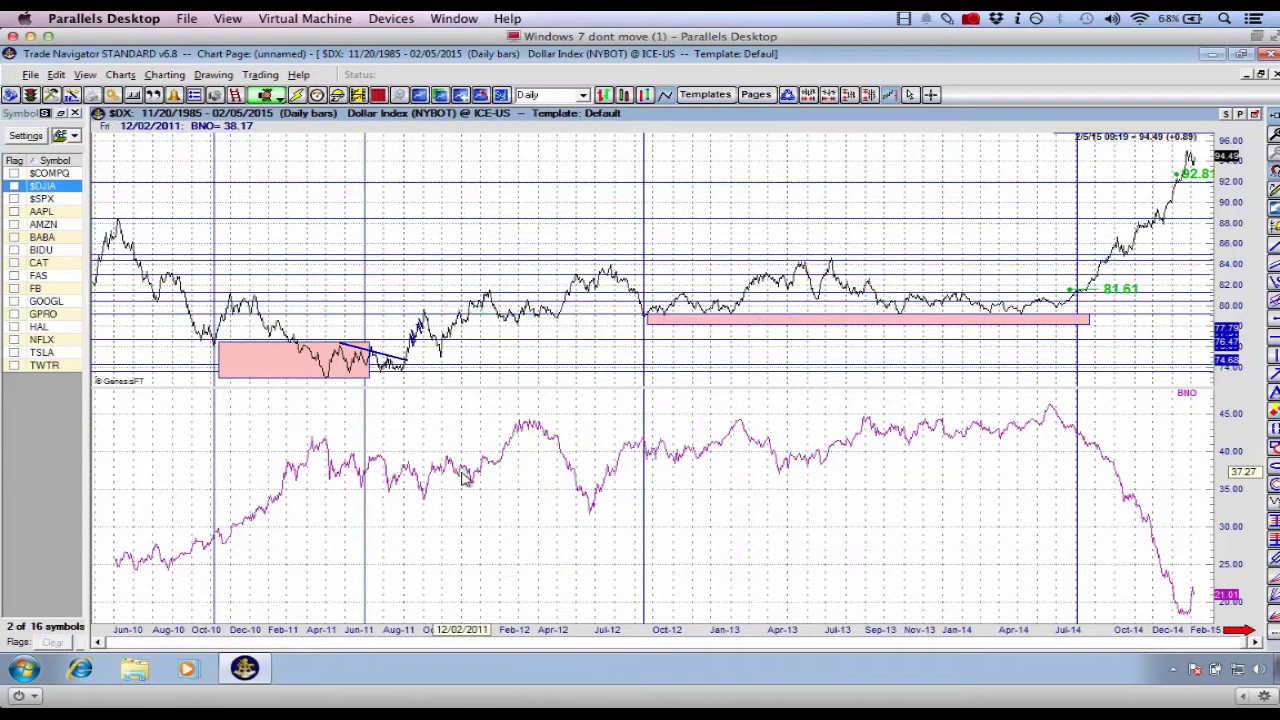
Mark the Dollar Index's 2010 high and 2011 low in green and trace the decline between them.
scroll(975, 397, "up", 2)
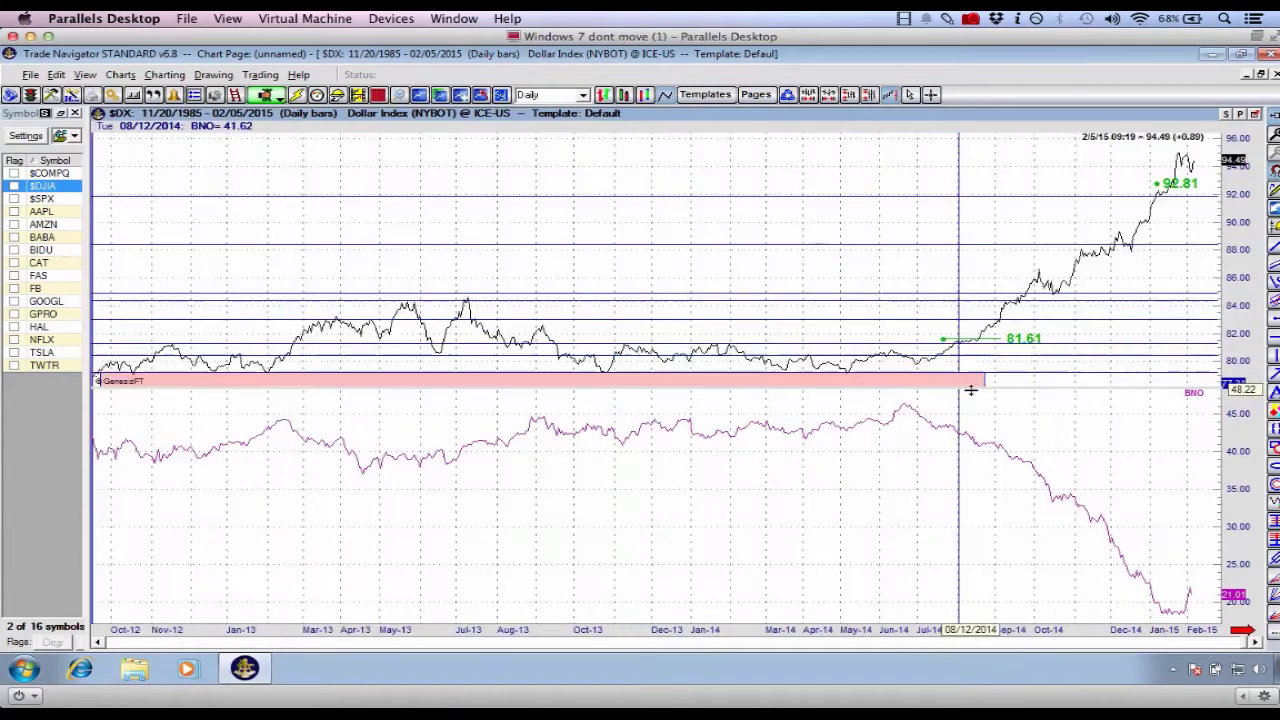
scroll(970, 390, "down", 2)
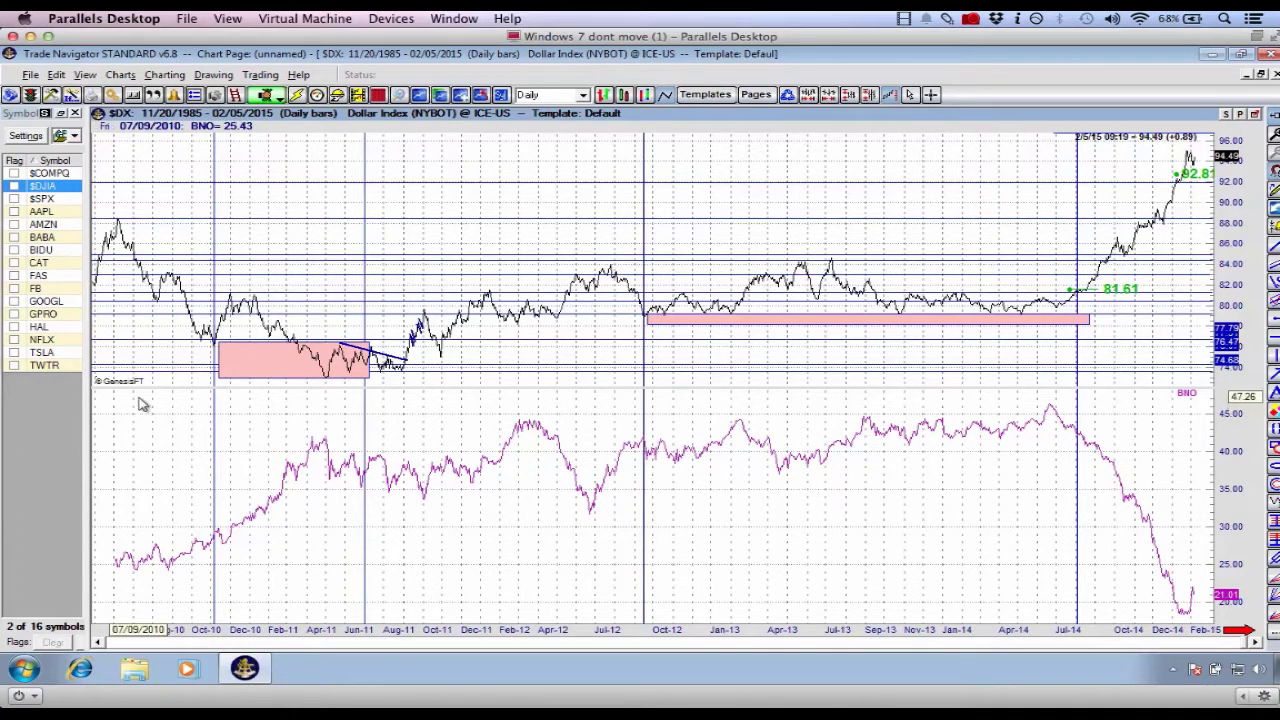
key("ctrl+3")
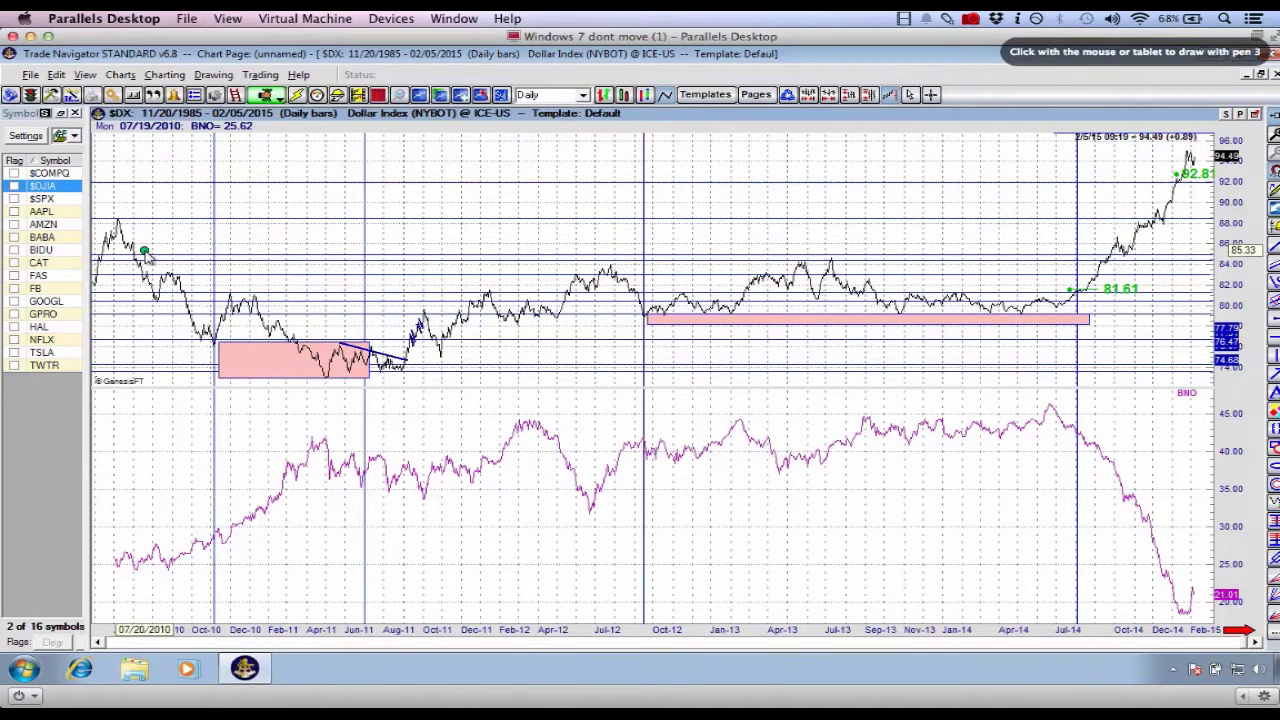
left_click_drag(104, 217, 150, 218)
left_click_drag(290, 373, 370, 373)
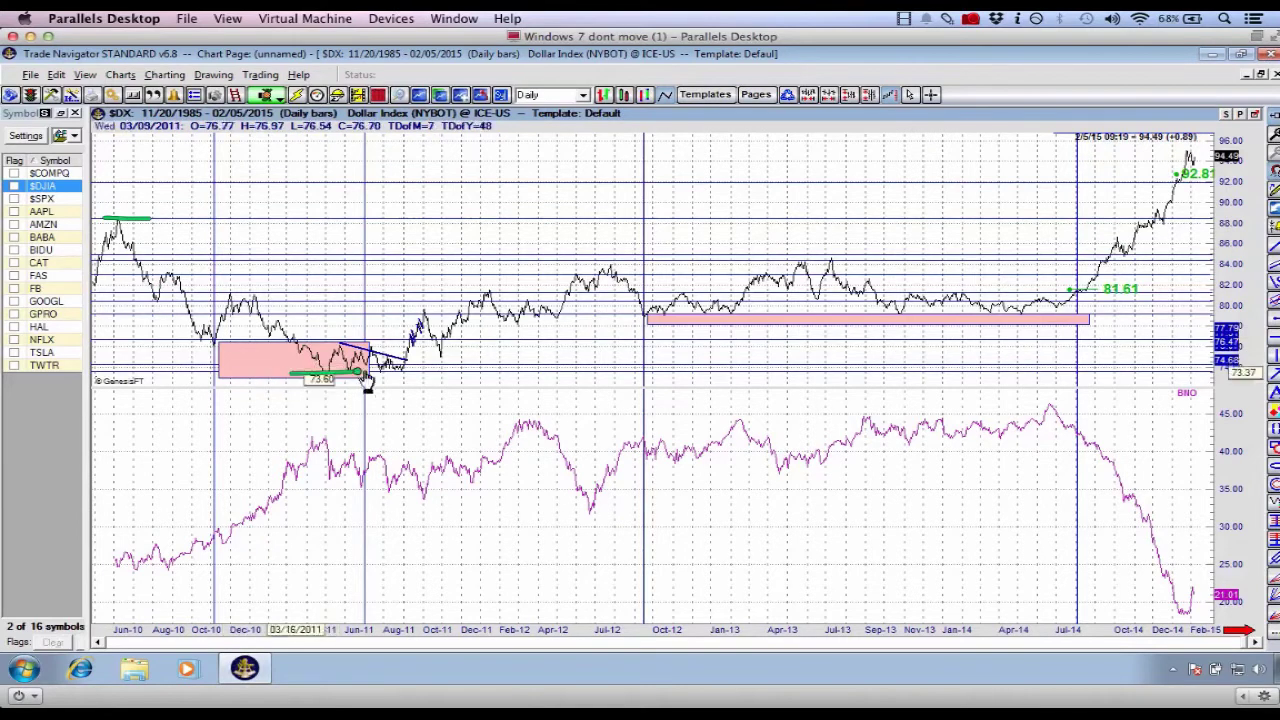
mouse_move(118, 222)
left_mouse_down()
mouse_move(190, 282)
mouse_move(325, 358)
left_mouse_up()
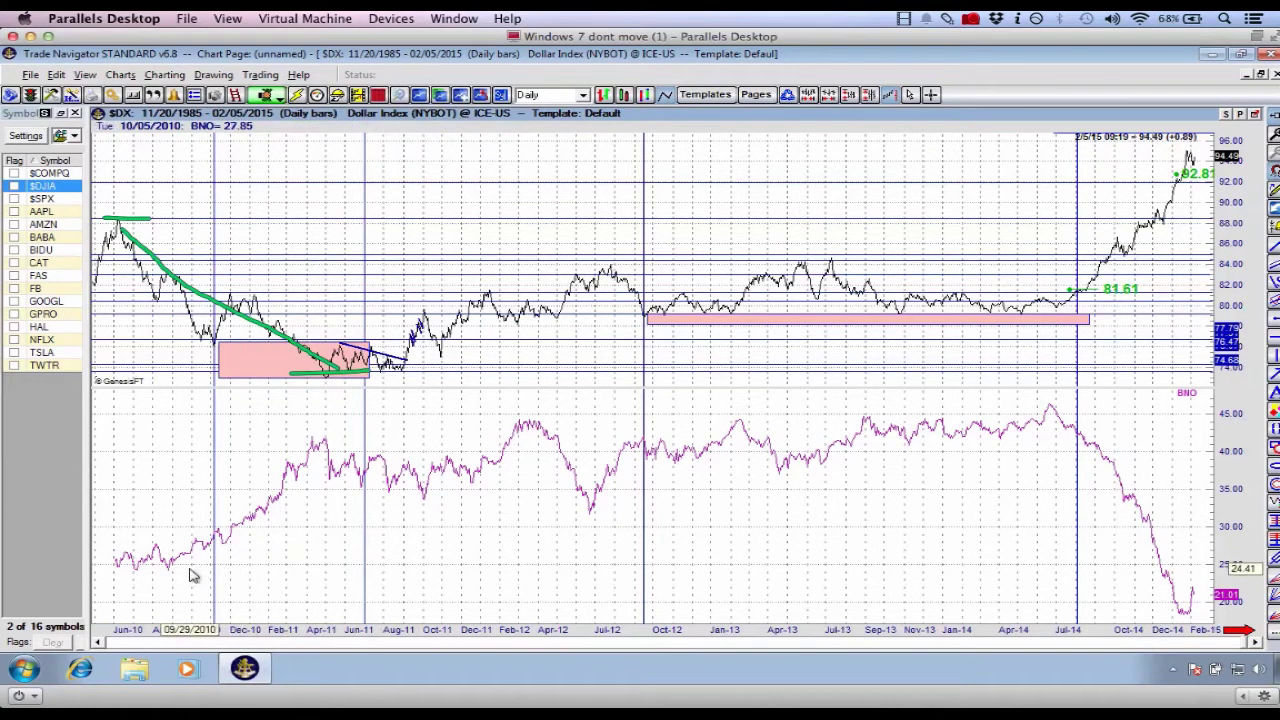
Draw a red arrow along BNO's 2010–2011 rise and circle both series' sideways ranges up to mid-2014.
key("ctrl+2")
mouse_move(167, 577)
left_mouse_down()
mouse_move(252, 545)
mouse_move(318, 462)
mouse_move(343, 458)
mouse_move(346, 479)
left_mouse_up()
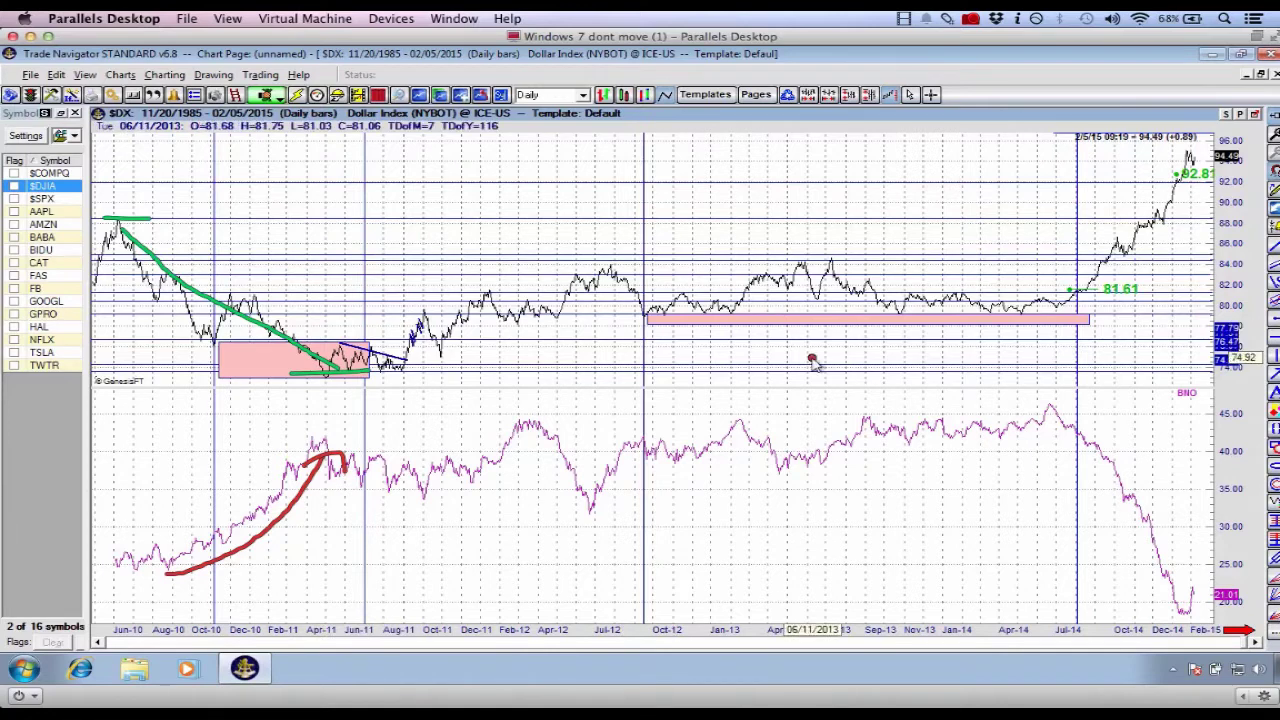
mouse_move(1040, 420)
left_mouse_down()
mouse_move(590, 399)
mouse_move(380, 422)
mouse_move(350, 468)
mouse_move(656, 502)
mouse_move(992, 481)
mouse_move(1030, 425)
left_mouse_up()
mouse_move(1040, 268)
left_mouse_down()
mouse_move(552, 264)
mouse_move(430, 278)
mouse_move(644, 336)
mouse_move(869, 348)
mouse_move(980, 346)
mouse_move(1060, 294)
mouse_move(1005, 270)
left_mouse_up()
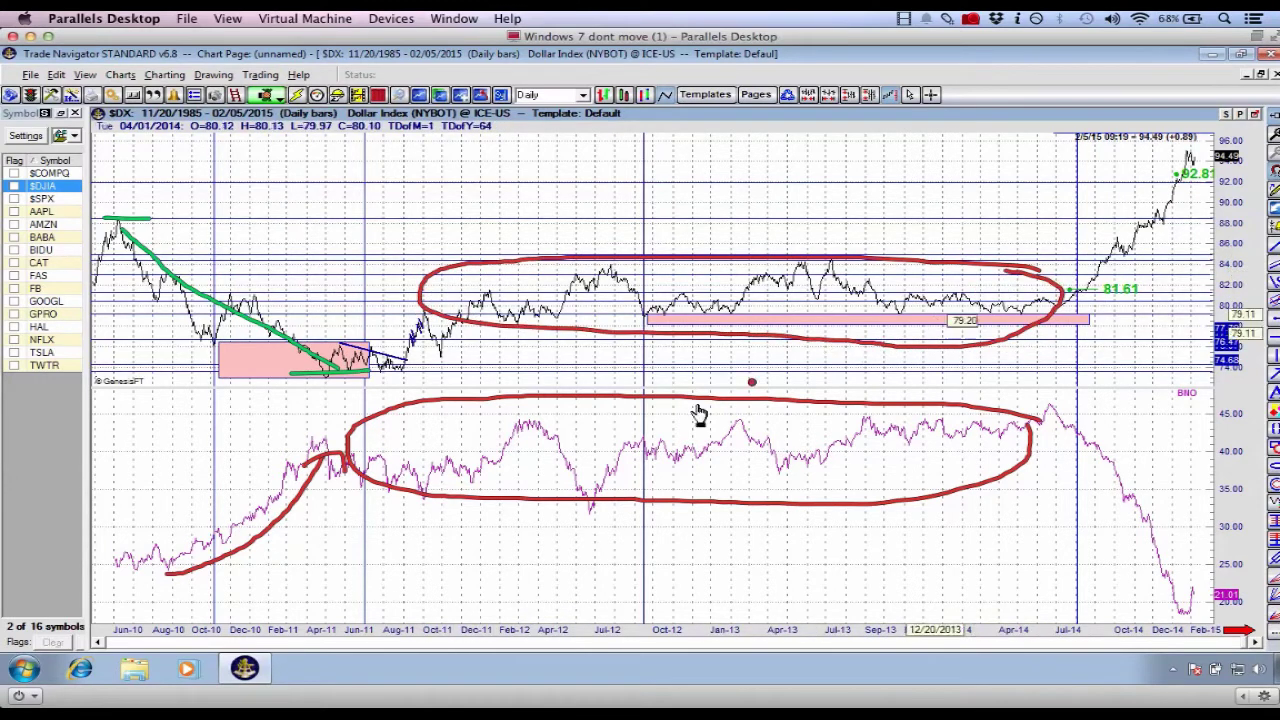
Draw green strokes across BNO's sideways range and clear all pen annotations from the chart.
key("3")
mouse_move(340, 460)
left_mouse_down()
mouse_move(943, 457)
mouse_move(890, 487)
left_mouse_up()
mouse_move(482, 431)
left_mouse_down()
mouse_move(309, 437)
mouse_move(498, 543)
left_mouse_up()
key("Escape")
Narrow the chart to late 2012 onward and draw a green arrow along the Dollar Index's rise from July 2014 to January 2015.
key("Up")
scroll(560, 557, "down", 1)
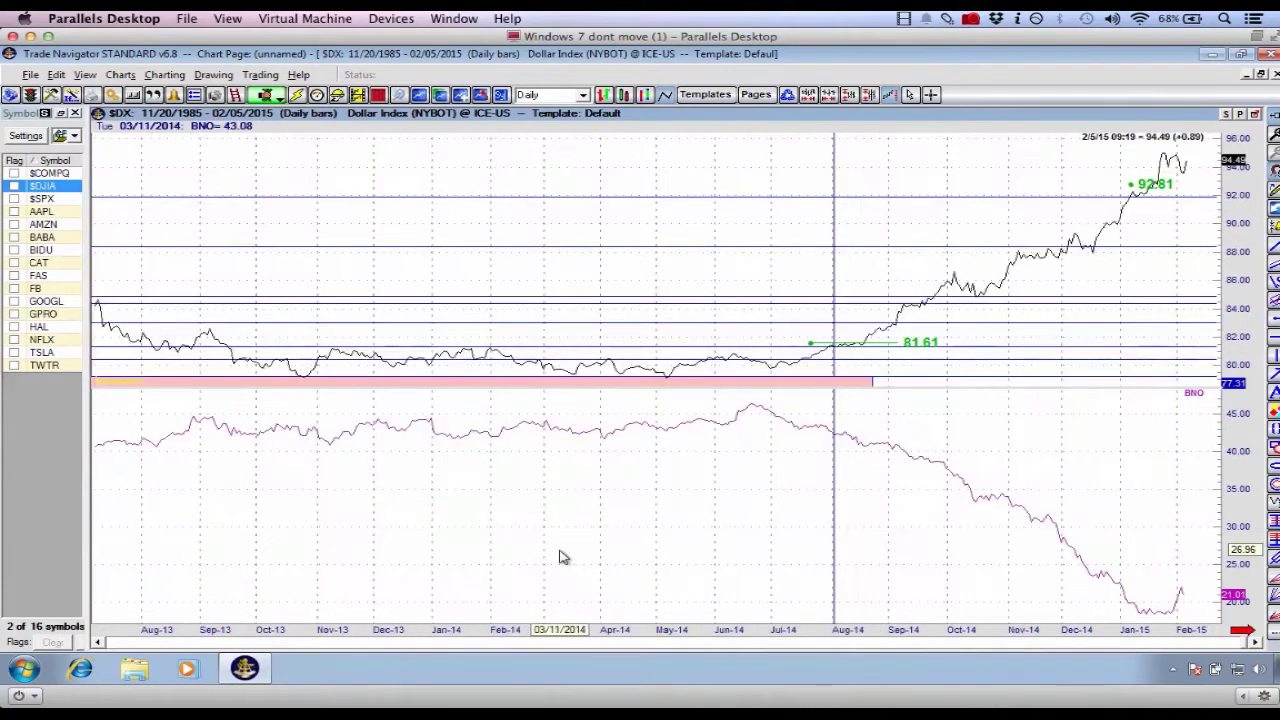
scroll(560, 557, "up", 1)
key("3")
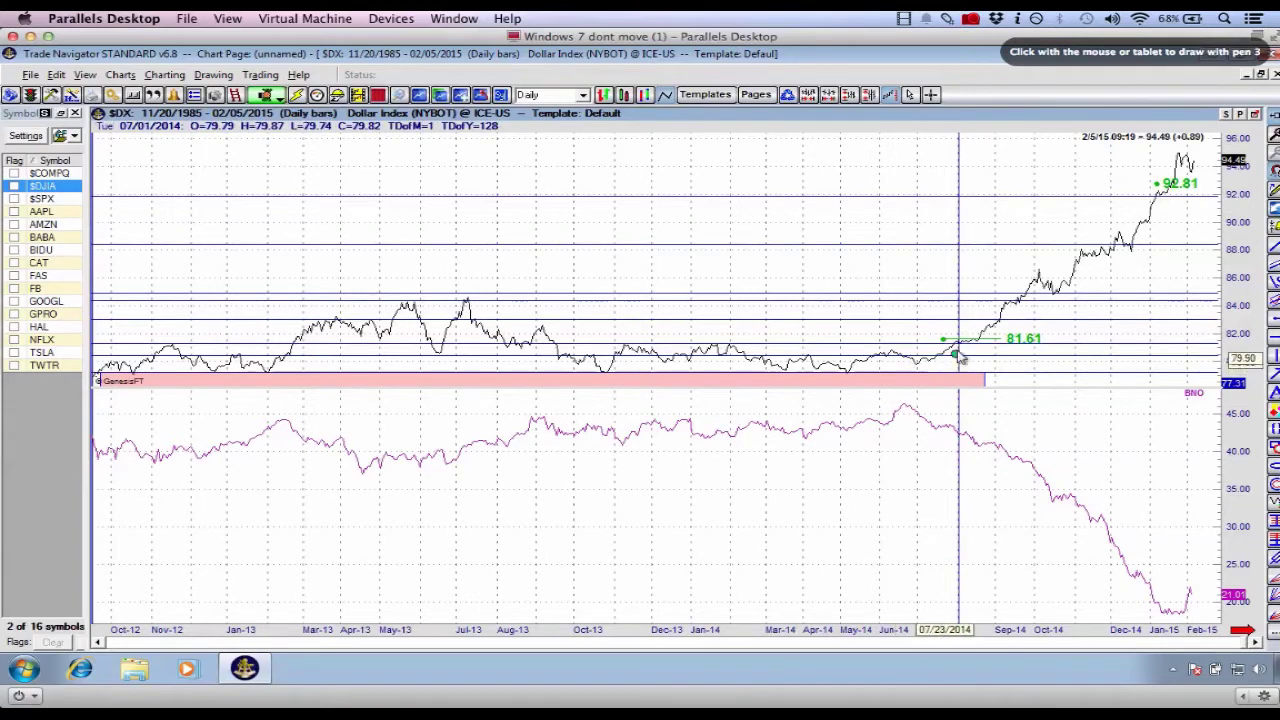
mouse_move(948, 346)
left_mouse_down()
mouse_move(985, 335)
mouse_move(995, 315)
mouse_move(1018, 320)
mouse_move(471, 331)
mouse_move(605, 388)
mouse_move(944, 359)
mouse_move(946, 345)
mouse_move(1163, 204)
mouse_move(1158, 248)
left_mouse_up()
key("Escape")
key("ctrl+3")
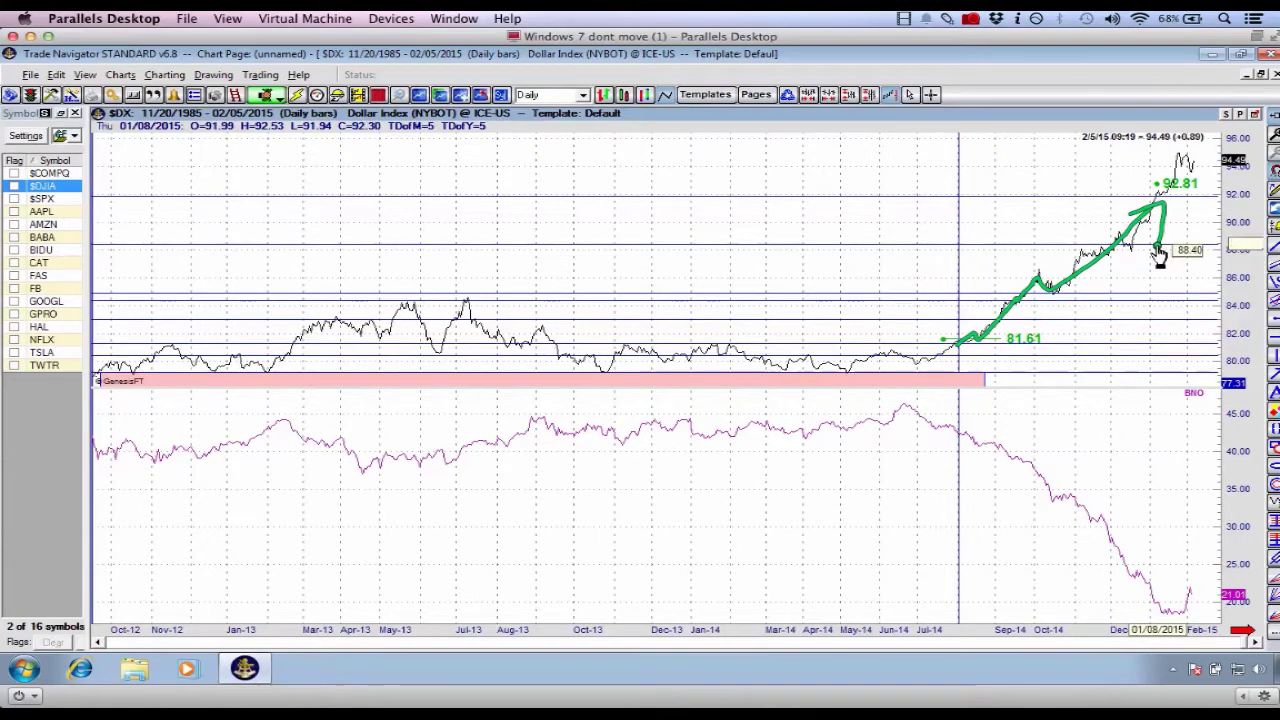
Mark the start of BNO's decline around July to August 2014 with a red stroke and clear the annotations.
key("ctrl+2")
left_click_drag(925, 436, 995, 441)
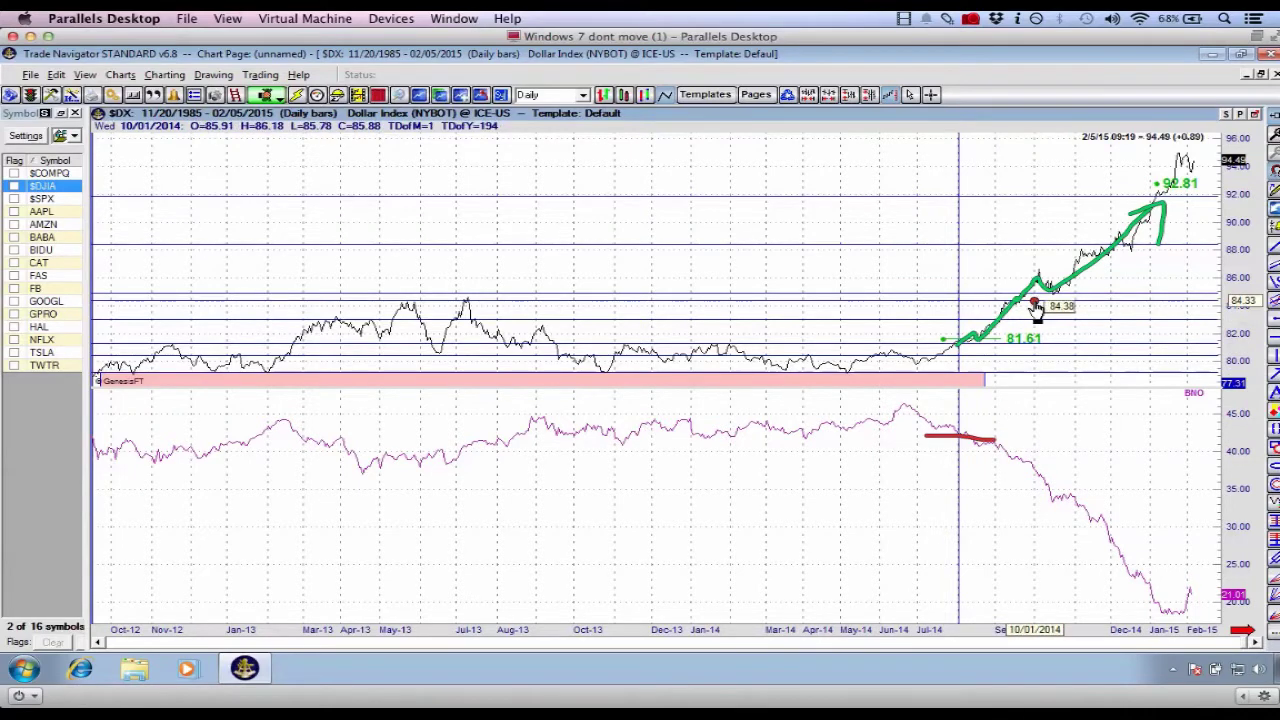
key("Delete")
Draw red strokes along the Dollar Index's rise and BNO's decline from August 2014 and clear them.
key("2")
mouse_move(972, 339)
left_mouse_down()
mouse_move(1046, 272)
mouse_move(1206, 168)
mouse_move(1206, 193)
left_mouse_up()
mouse_move(962, 441)
left_mouse_down()
mouse_move(1005, 446)
mouse_move(1140, 600)
mouse_move(1142, 546)
left_mouse_up()
key("e")
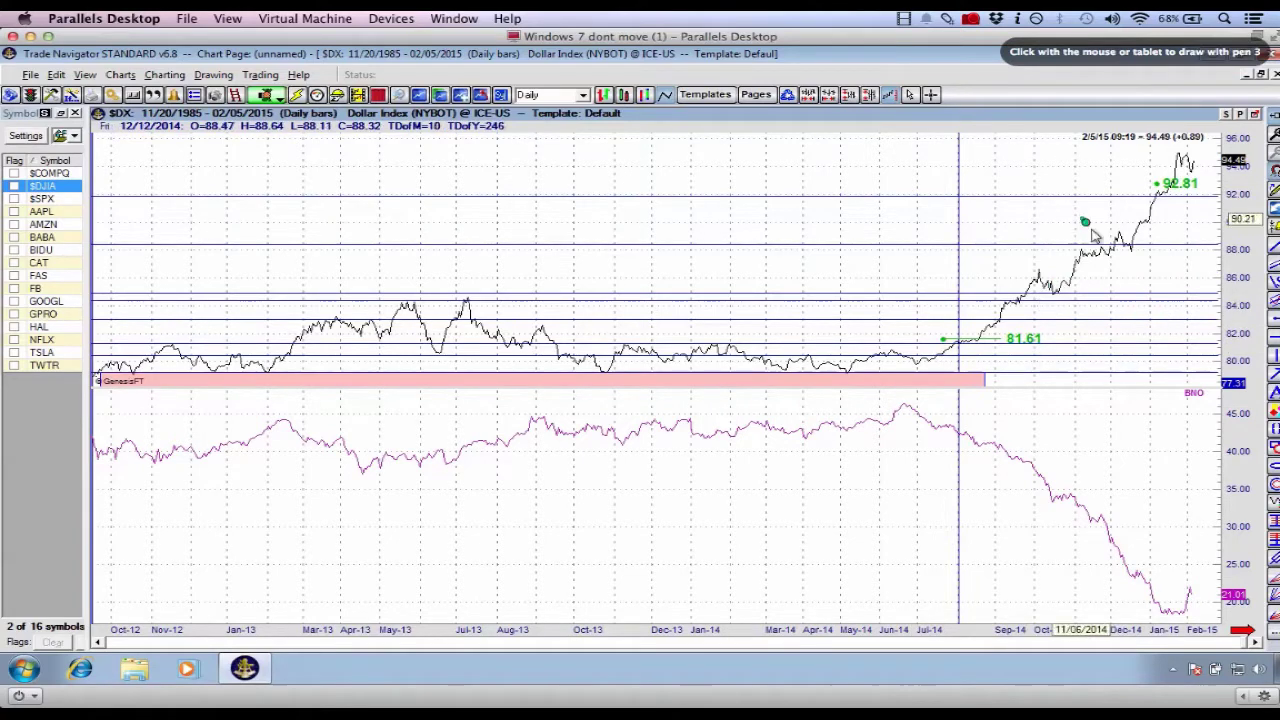
Draw a green stroke beside the late-2014 rise and red strokes near the Dollar Index's 81.61 and 92.81 labels, clearing each.
left_click_drag(1084, 219, 1137, 326)
key("e")
left_click_drag(988, 349, 1084, 353)
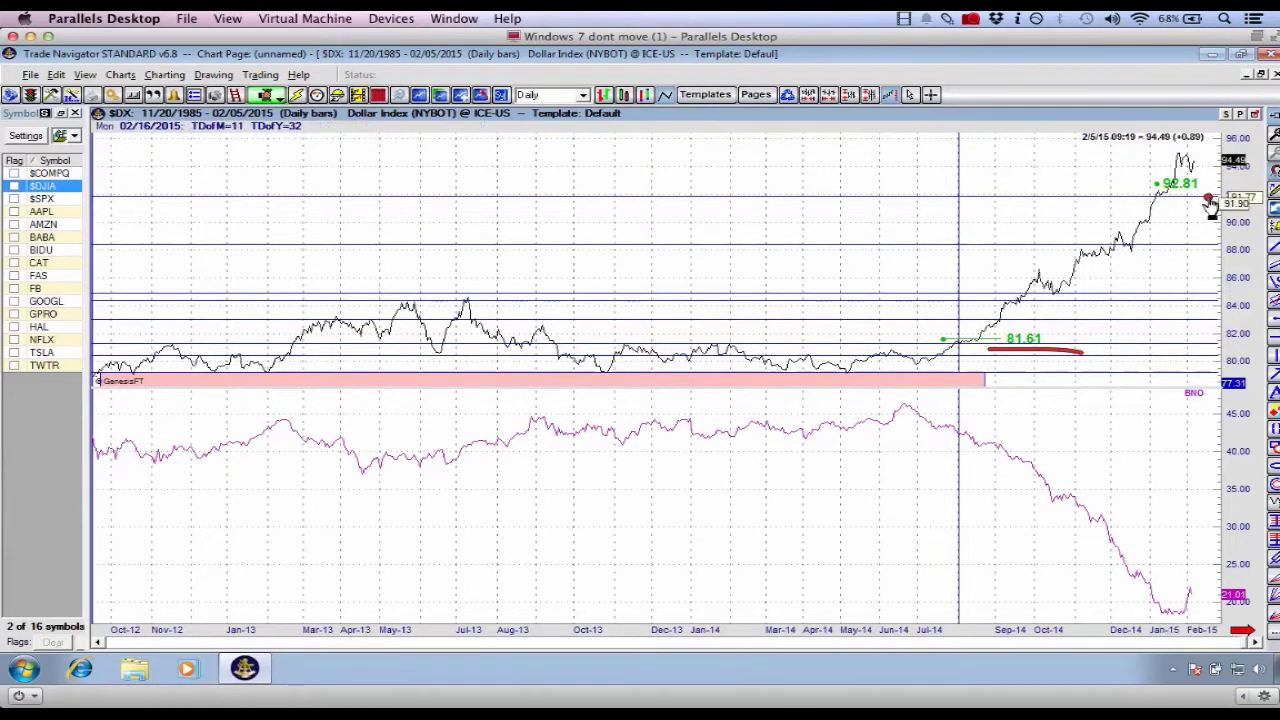
key("2")
left_click_drag(1153, 196, 1263, 171)
key("e")
Shift the chart to leave empty space after February 2015 and show early 2013 through June 2015.
key("1")
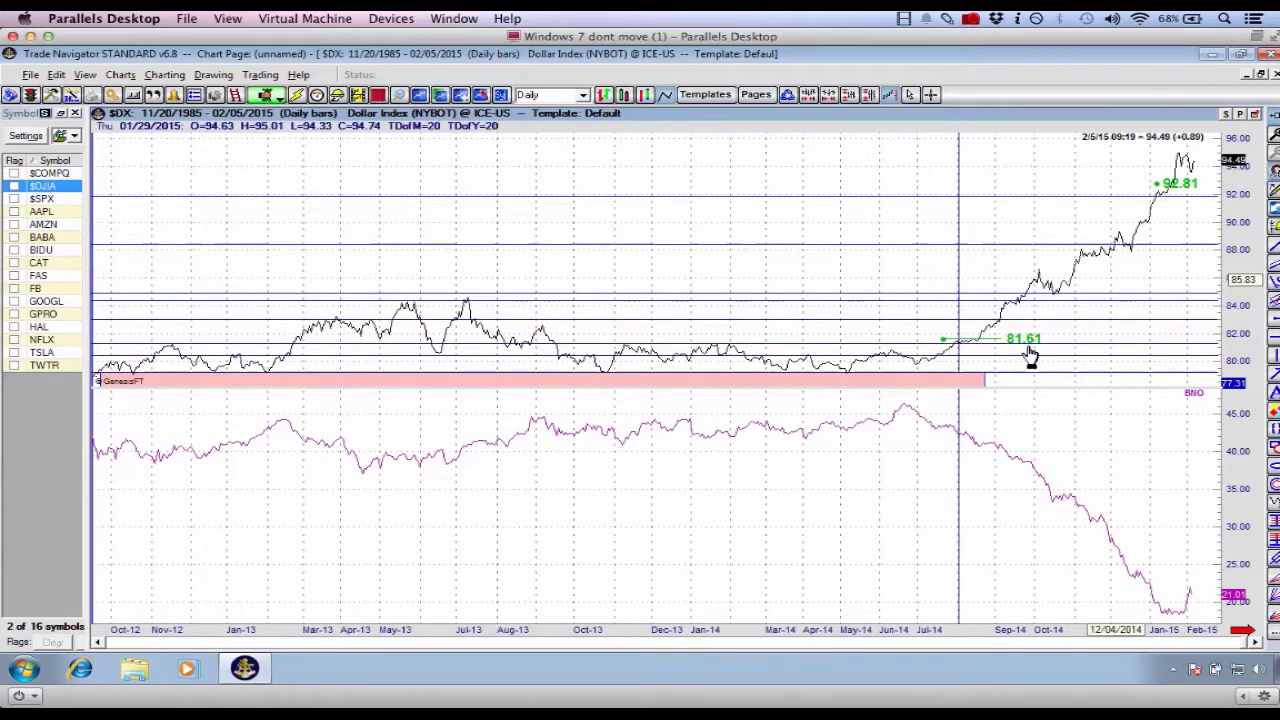
left_click_drag(900, 280, 750, 295)
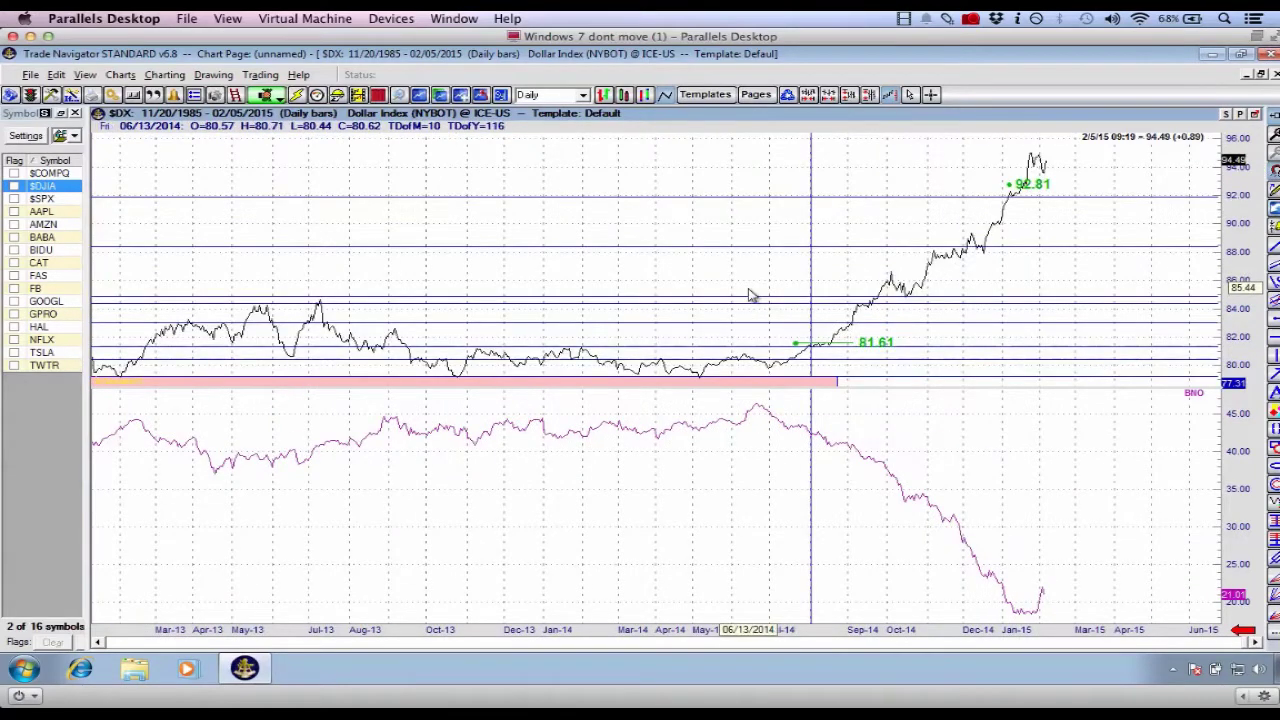
key("Up")
key("ctrl+3")
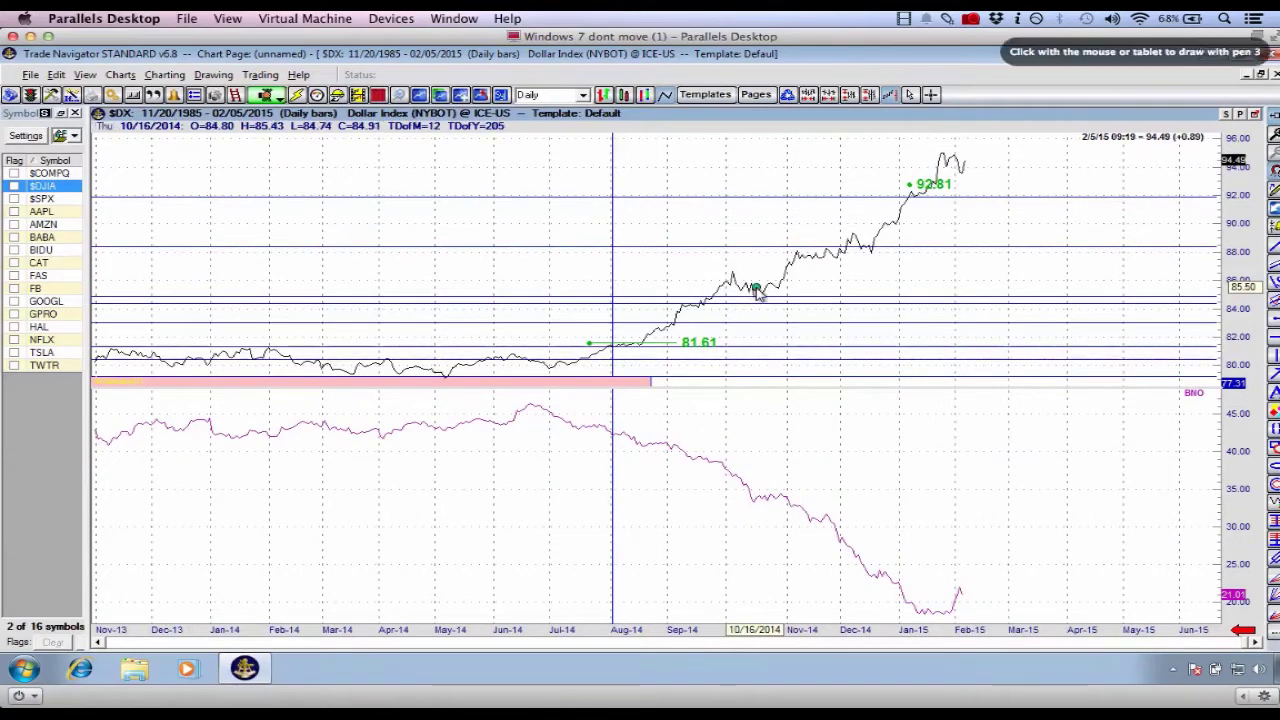
key("Escape")
scroll(757, 291, "down", 3)
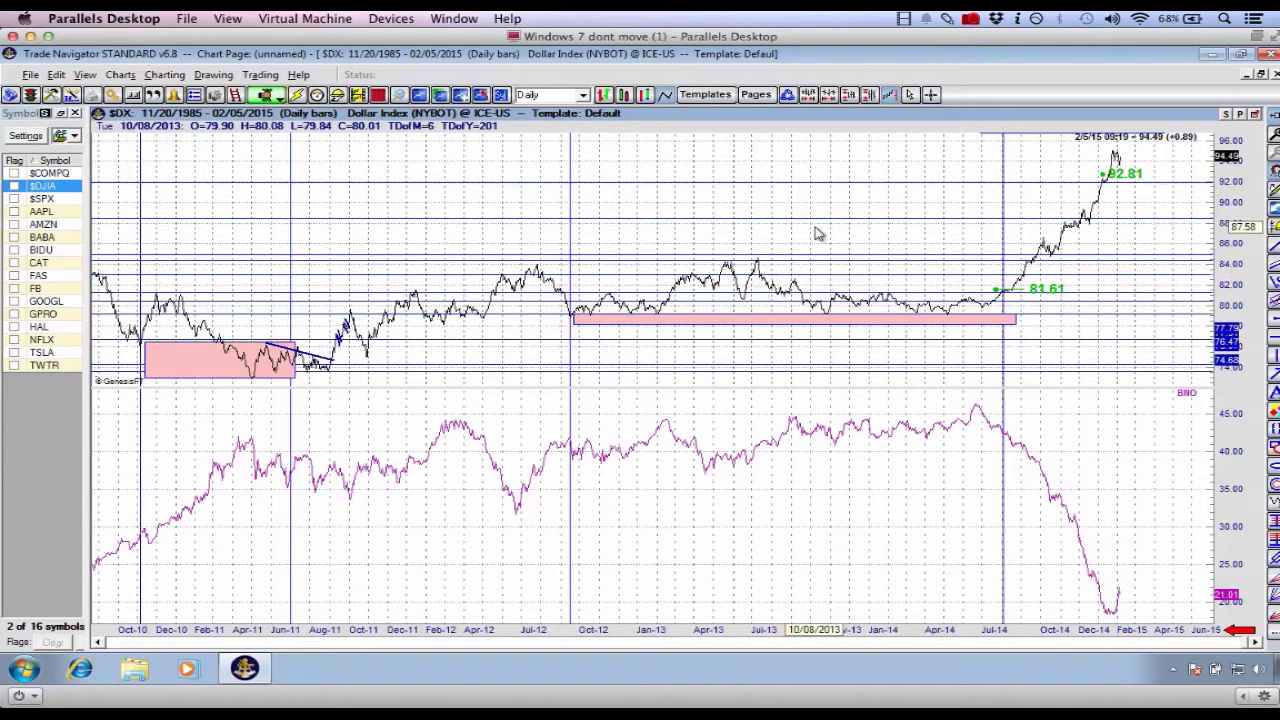
scroll(817, 233, "up", 3)
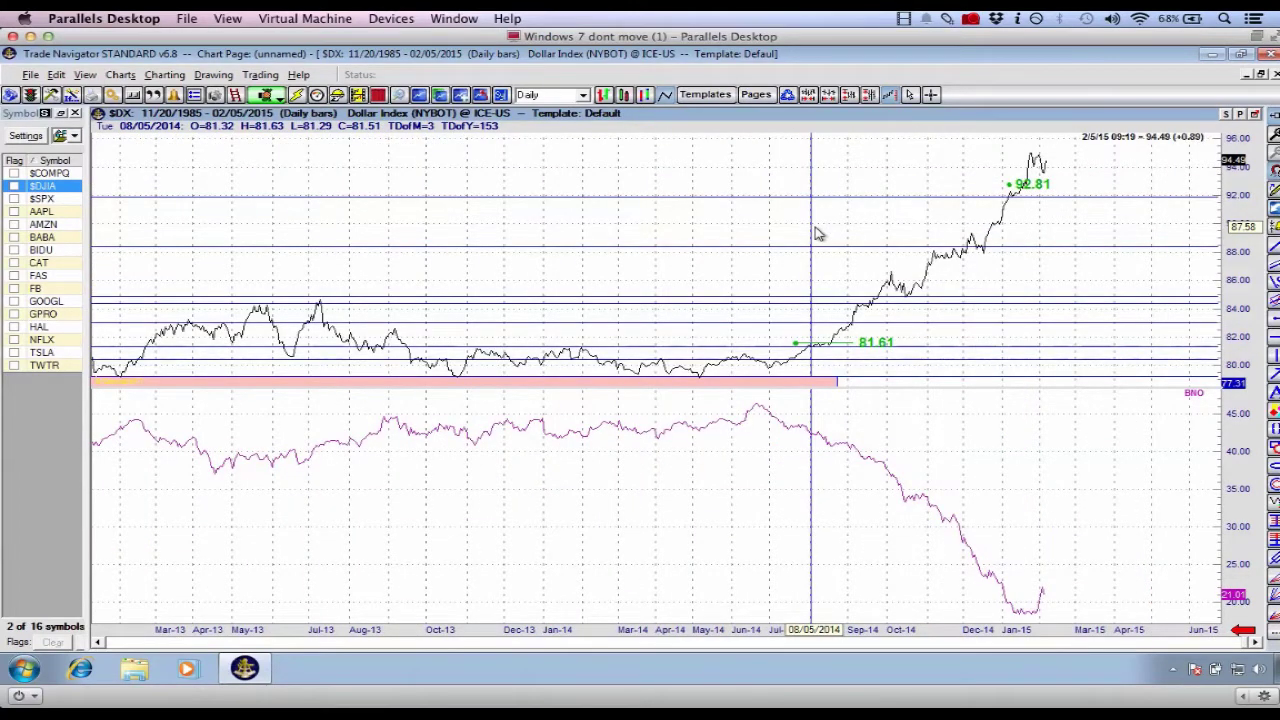
Trace the Dollar Index's zigzag rise from August 2014 to February 2015 in green.
key("ctrl+3")
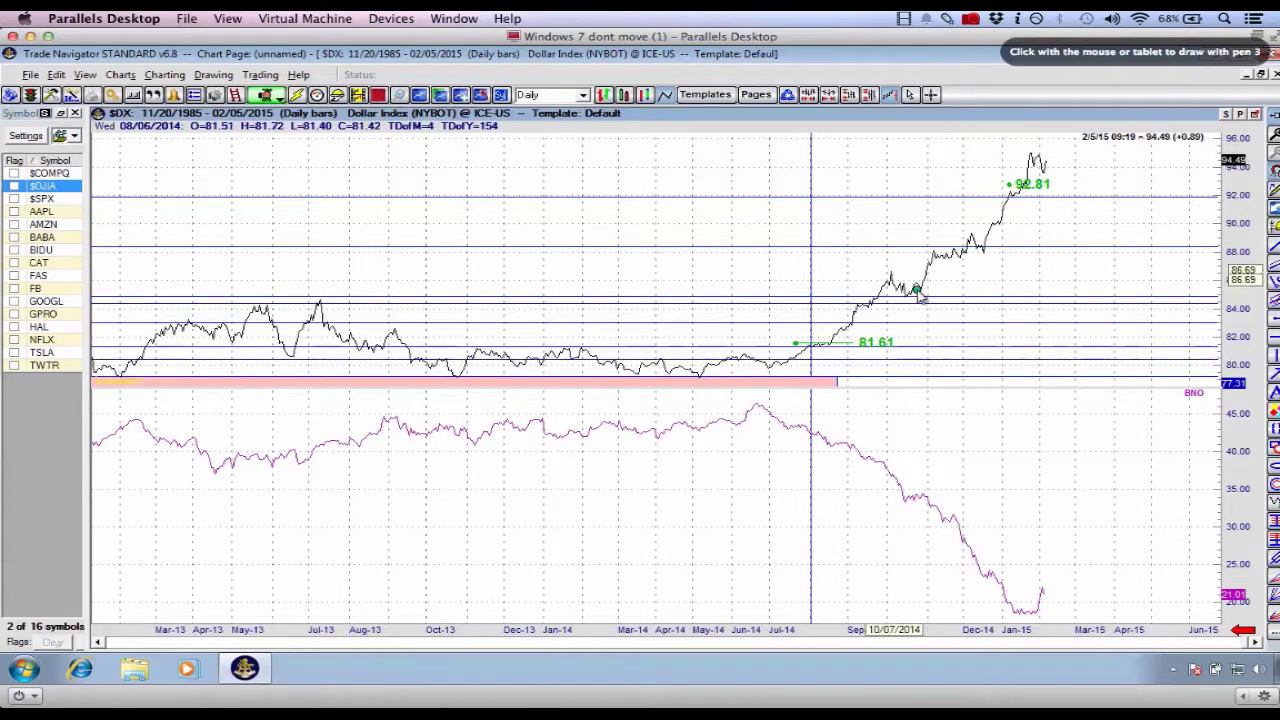
left_click_drag(830, 345, 1090, 148)
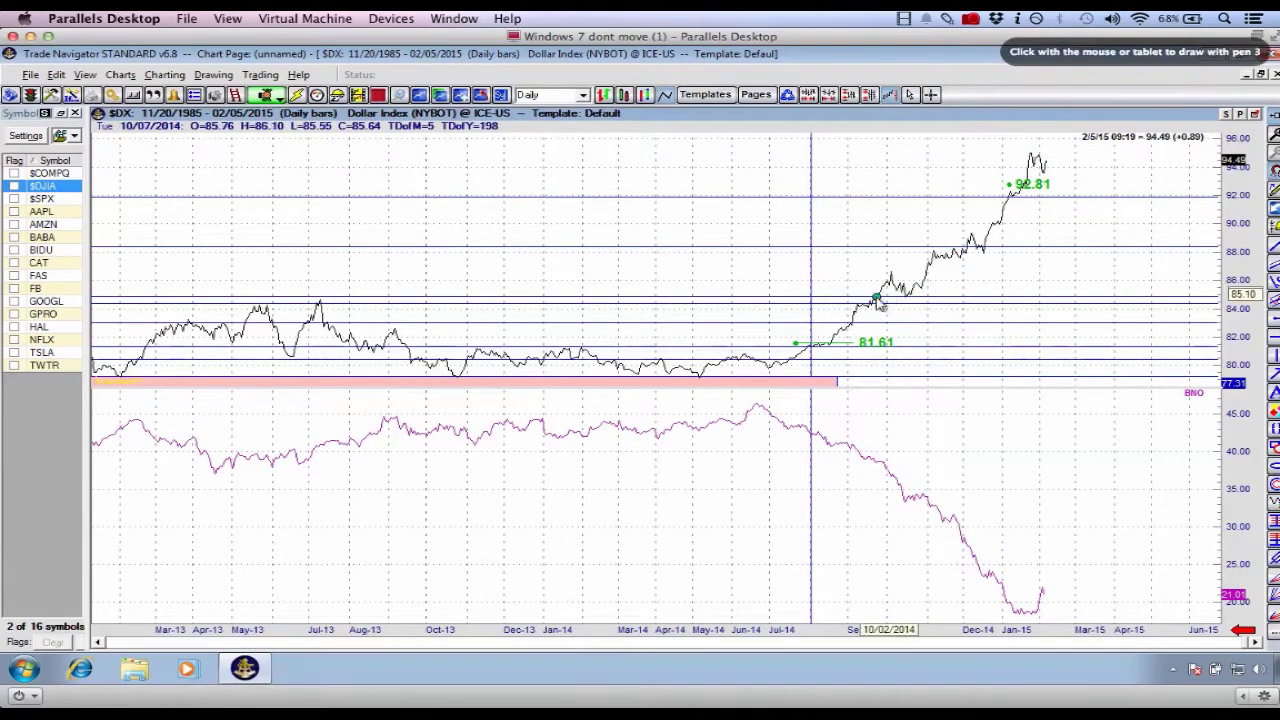
left_click_drag(826, 341, 1052, 150)
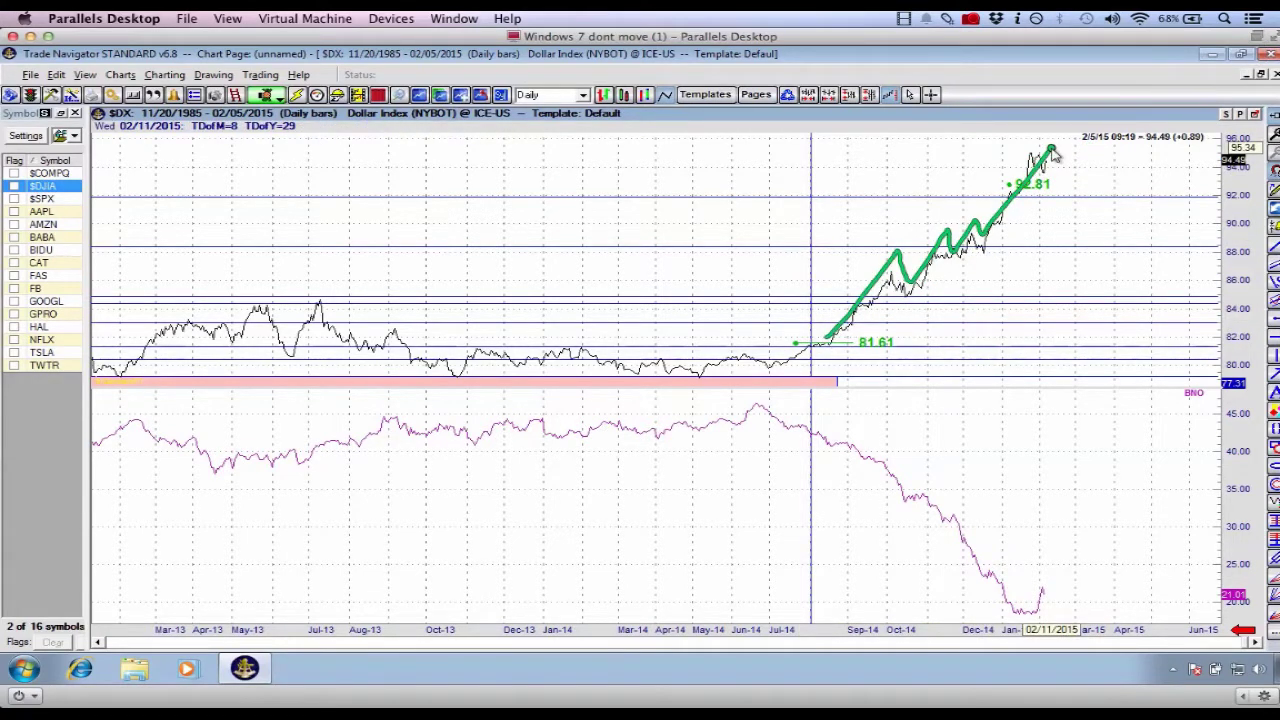
Draw short red curves in the empty area after the Dollar Index's latest prices and clear all annotations.
key("ctrl+2")
mouse_move(1116, 173)
left_mouse_down()
mouse_move(1146, 172)
mouse_move(1214, 212)
left_mouse_up()
left_click_drag(1082, 252, 1175, 307)
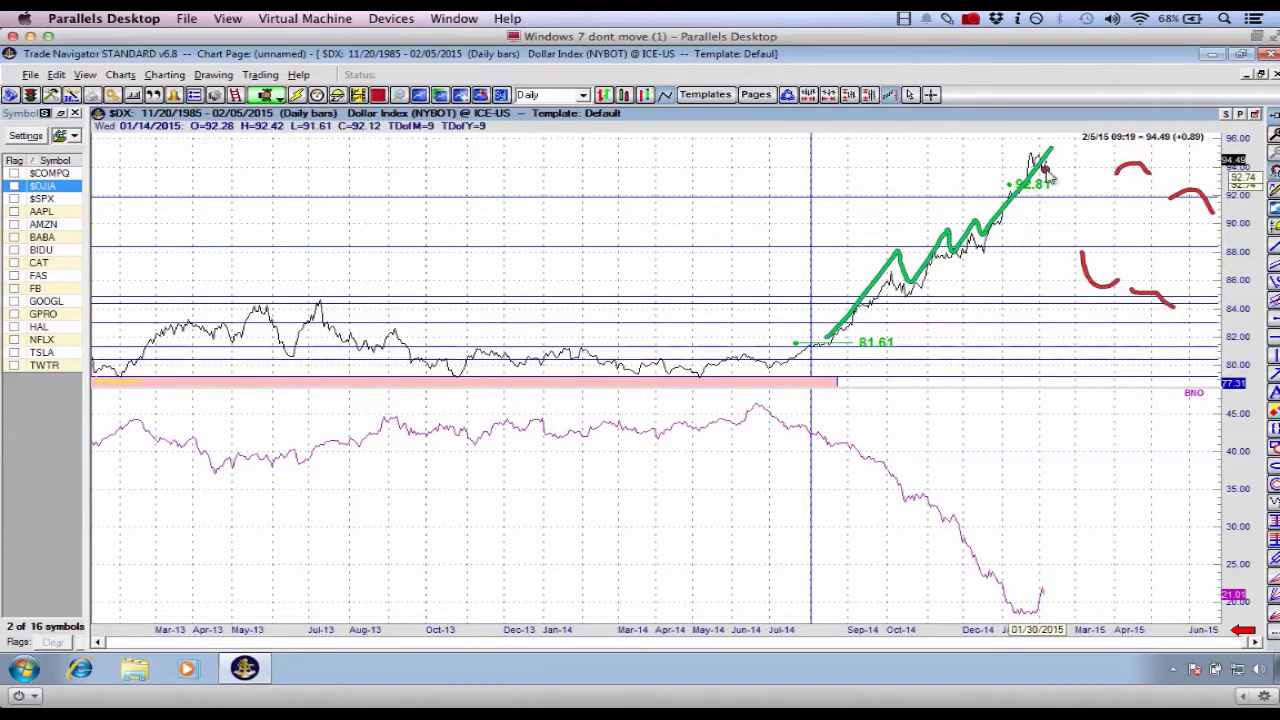
key("Escape")
Trace the Dollar Index's rise from September 2014 in red, ending in a sideways wiggle in February 2015, and clear it.
key("ctrl+2")
left_click_drag(865, 295, 1075, 165)
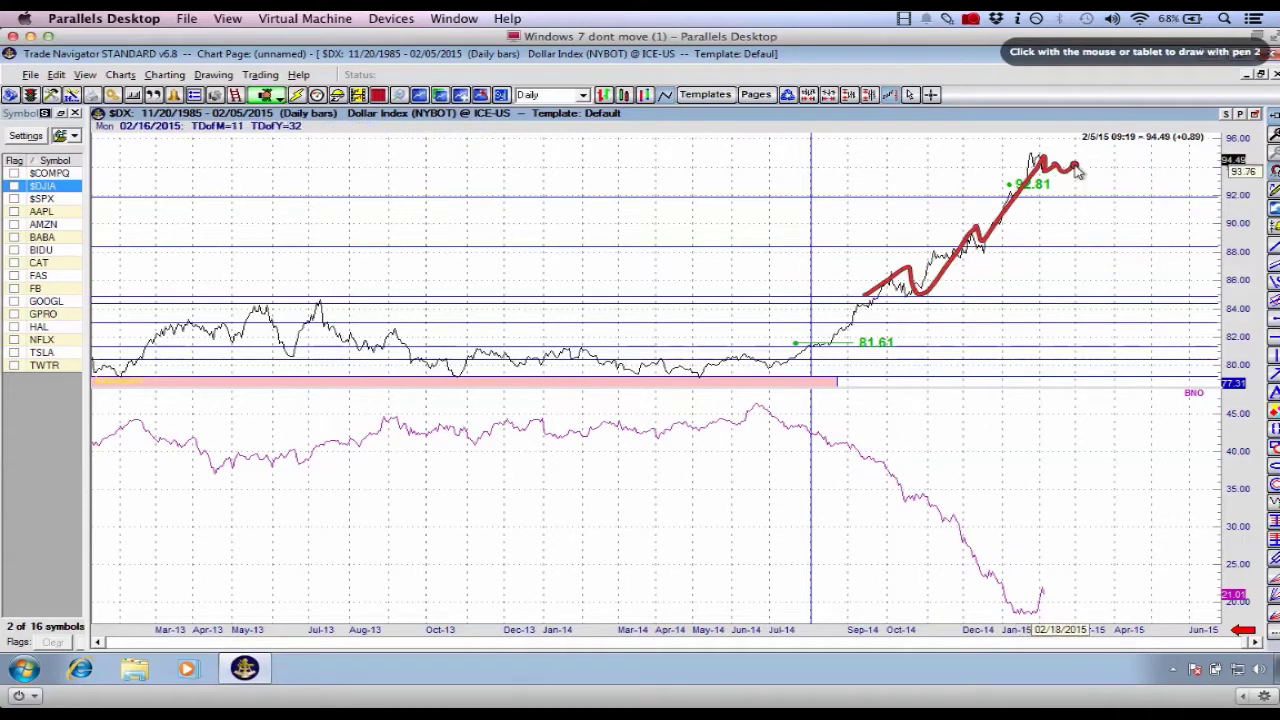
key("c")
Draw two lines extending BNO's January 2015 price range out to about May 2015 and clear them.
key("3")
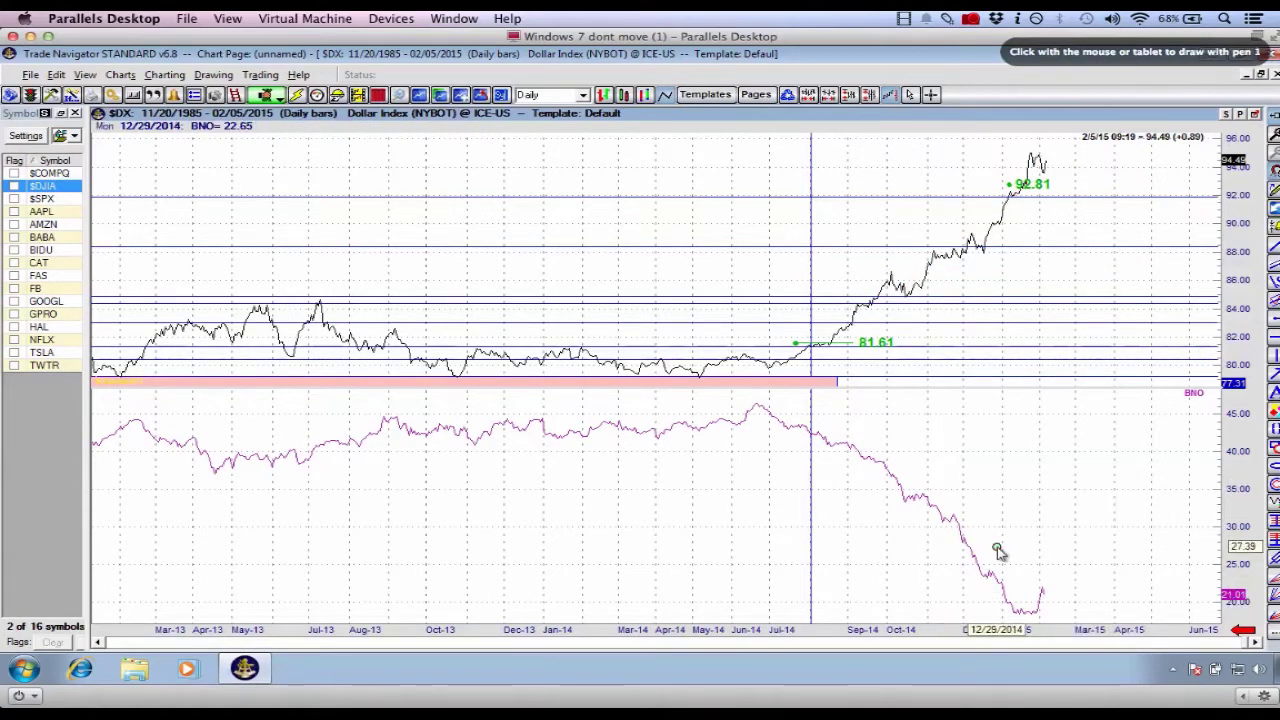
left_click_drag(1010, 587, 1139, 582)
mouse_move(1021, 608)
left_mouse_down()
mouse_move(1157, 604)
mouse_move(1118, 642)
mouse_move(1159, 582)
left_mouse_up()
key("Escape")
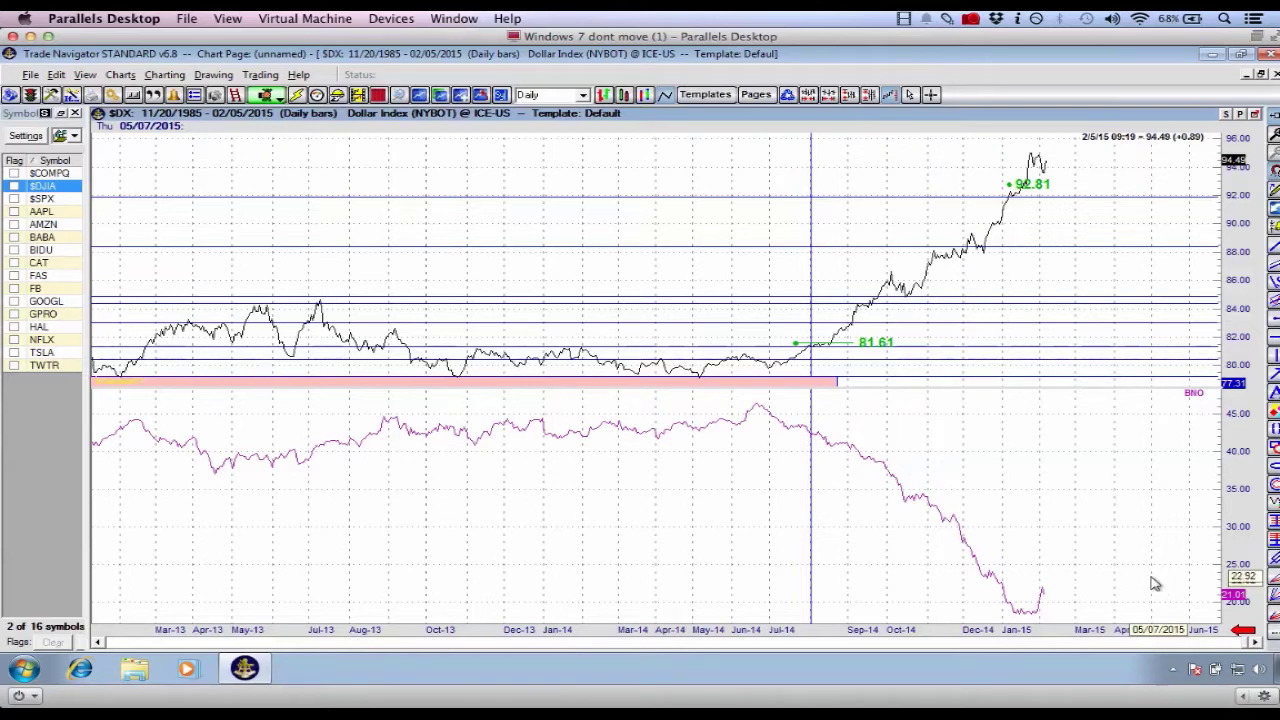
Project the Dollar Index's rise to about April 2015 in green, clear it, and sketch and clear another stroke below the rise.
key("ctrl+3")
mouse_move(845, 342)
left_mouse_down()
mouse_move(994, 225)
mouse_move(1058, 155)
mouse_move(1141, 121)
left_mouse_up()
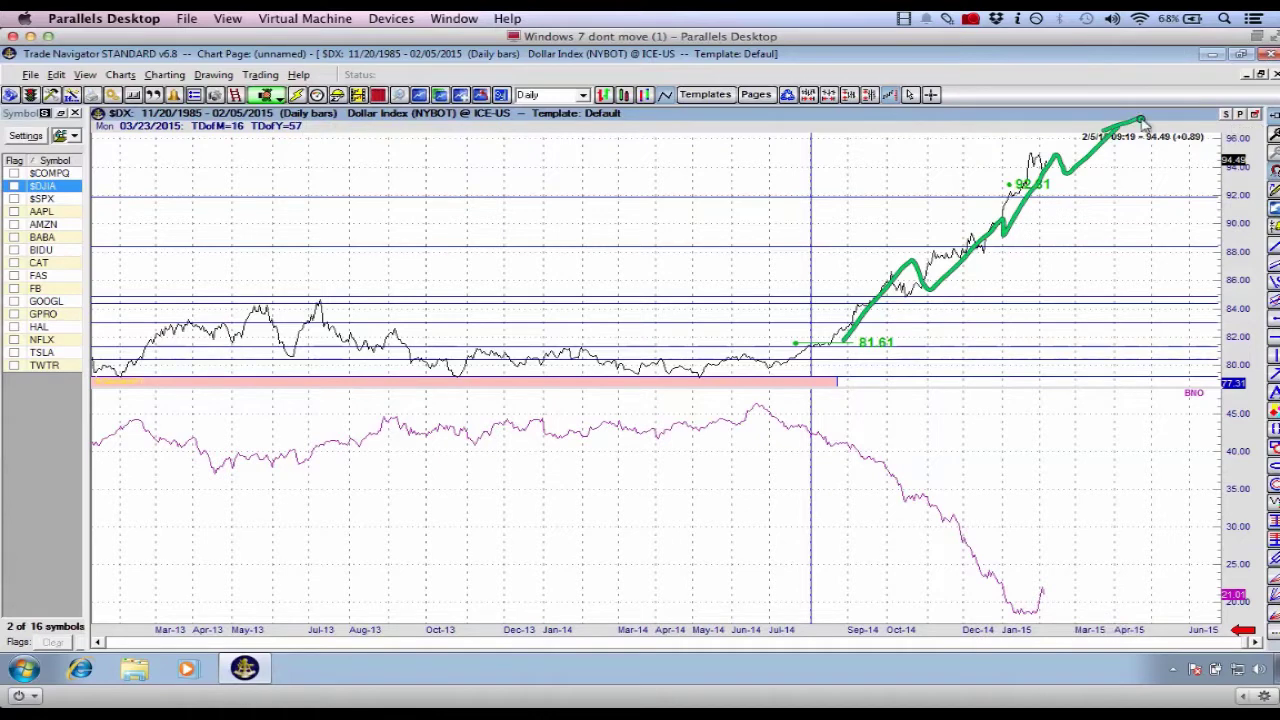
key("Escape")
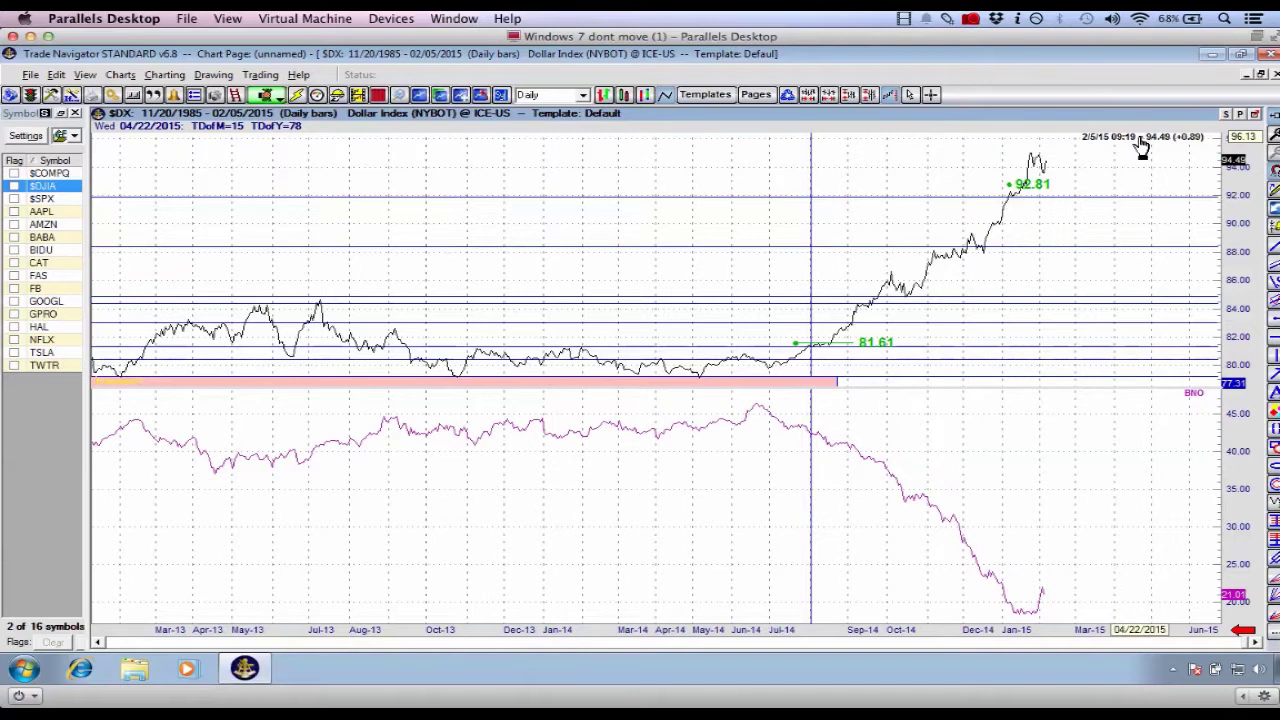
mouse_move(858, 328)
left_mouse_down()
mouse_move(1005, 234)
mouse_move(1058, 256)
left_mouse_up()
key("Escape")
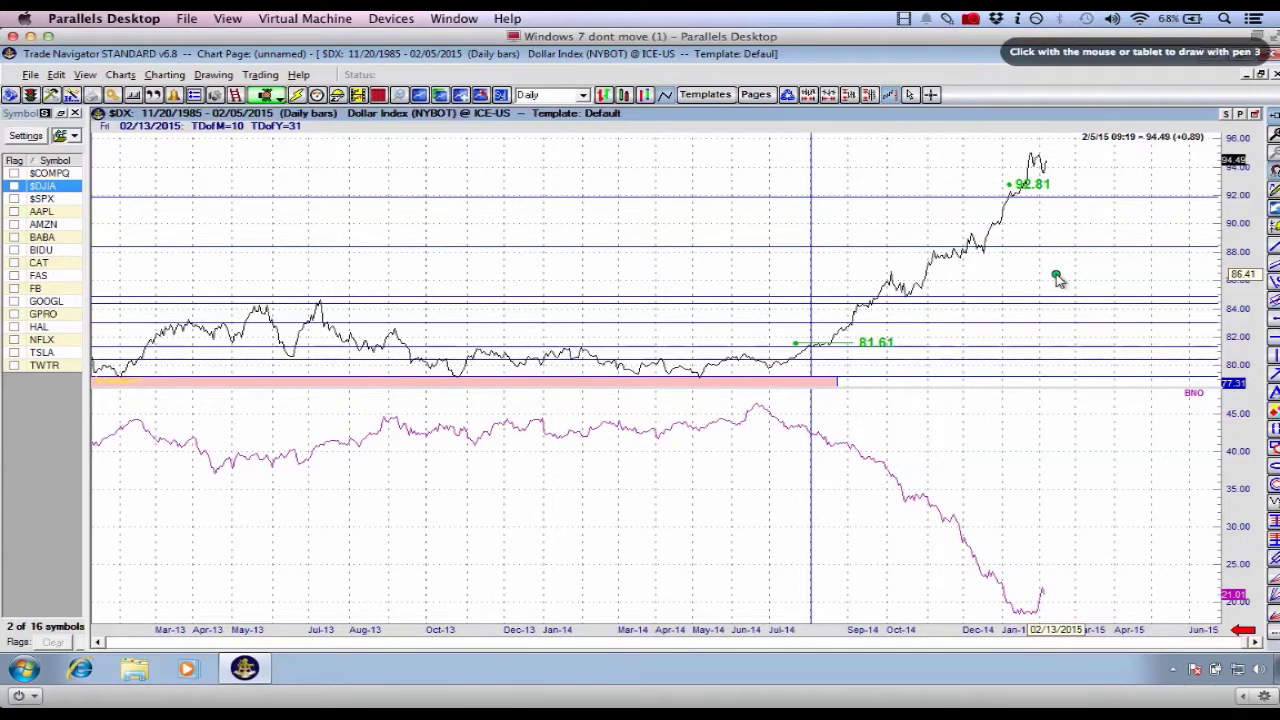
Bound BNO's early-2015 range with two green lines, add a downward arrow through them, and clear the annotations.
left_click_drag(1020, 587, 1125, 583)
left_click_drag(1020, 607, 1178, 613)
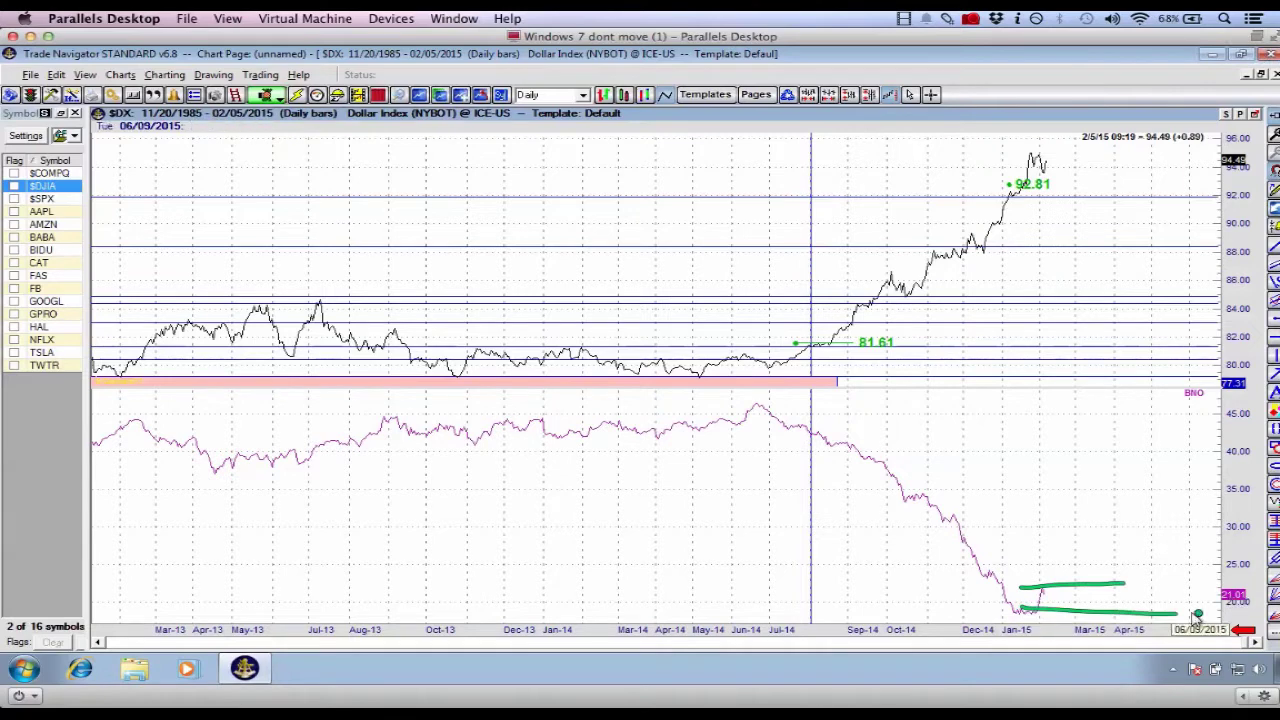
left_click_drag(1082, 584, 1120, 691)
left_click_drag(1083, 660, 1156, 633)
key("Escape")
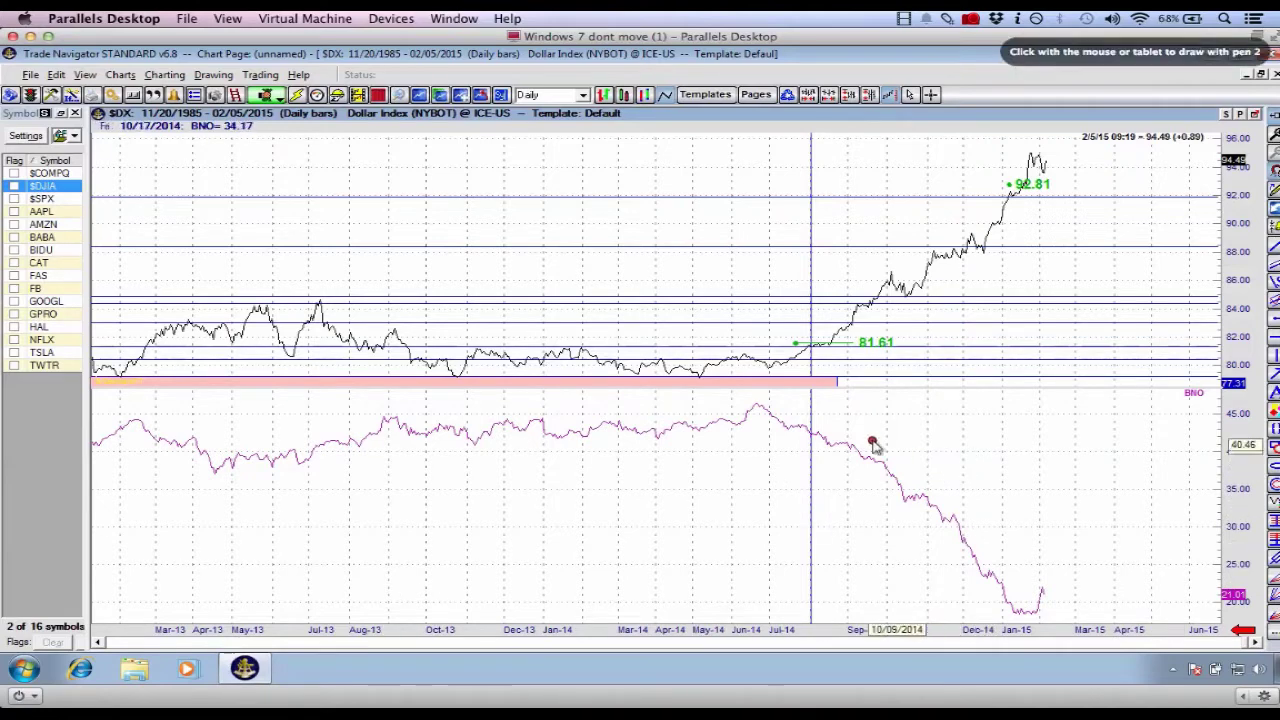
Draw a red arrow down BNO's July 2014 to January 2015 decline, clear it, and retrace and clear the decline's final leg.
left_click_drag(802, 408, 1030, 625)
mouse_move(936, 600)
left_mouse_down()
mouse_move(1045, 605)
mouse_move(1024, 560)
left_mouse_up()
key("Escape")
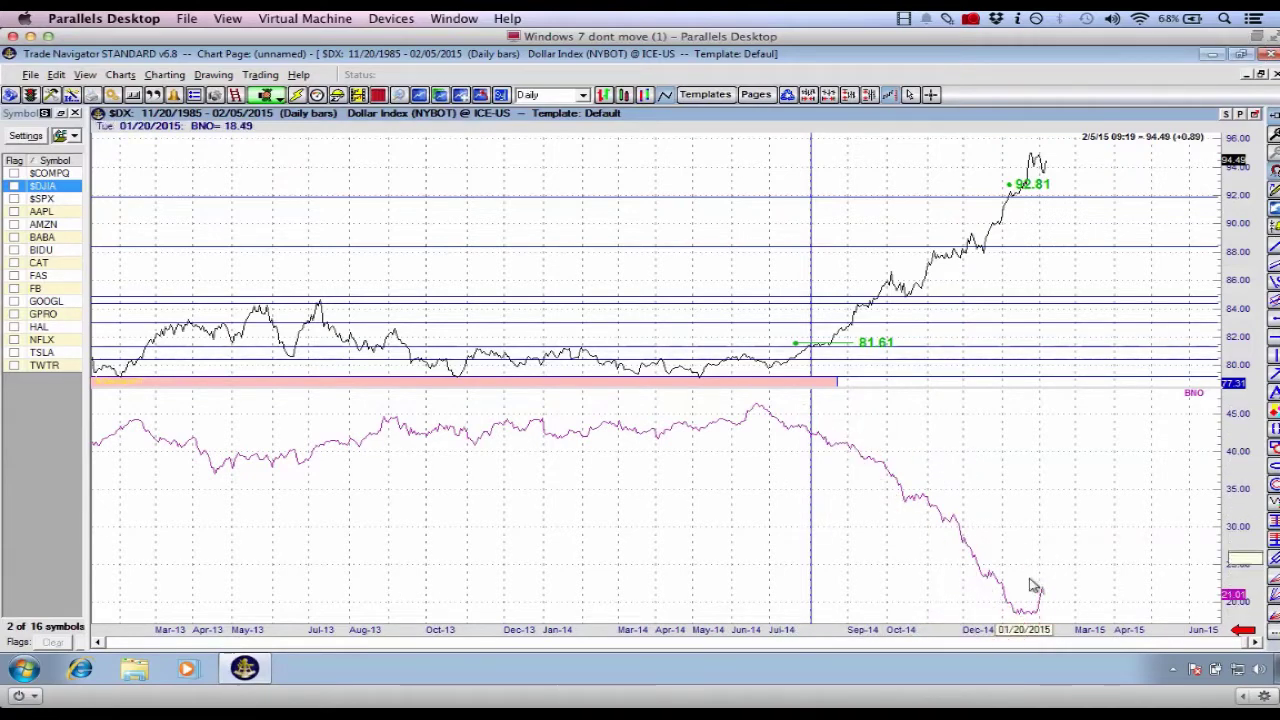
key("ctrl+2")
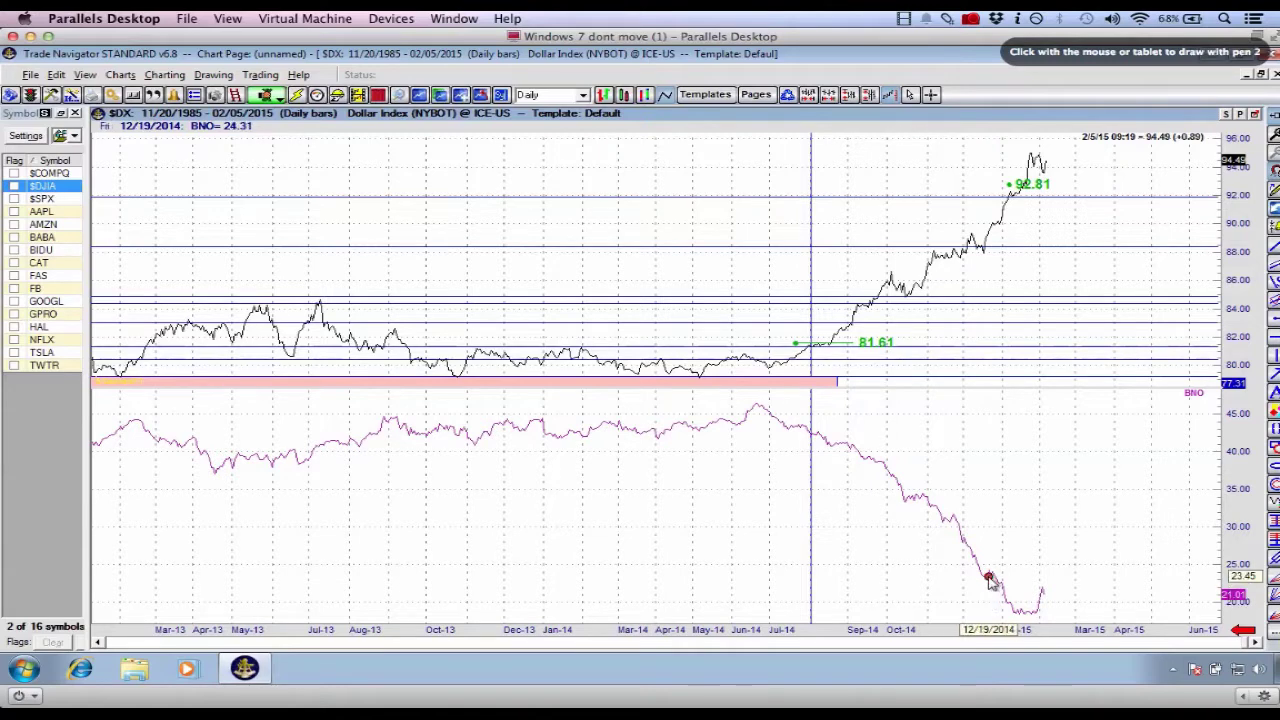
left_click_drag(925, 518, 1045, 627)
key("Escape")
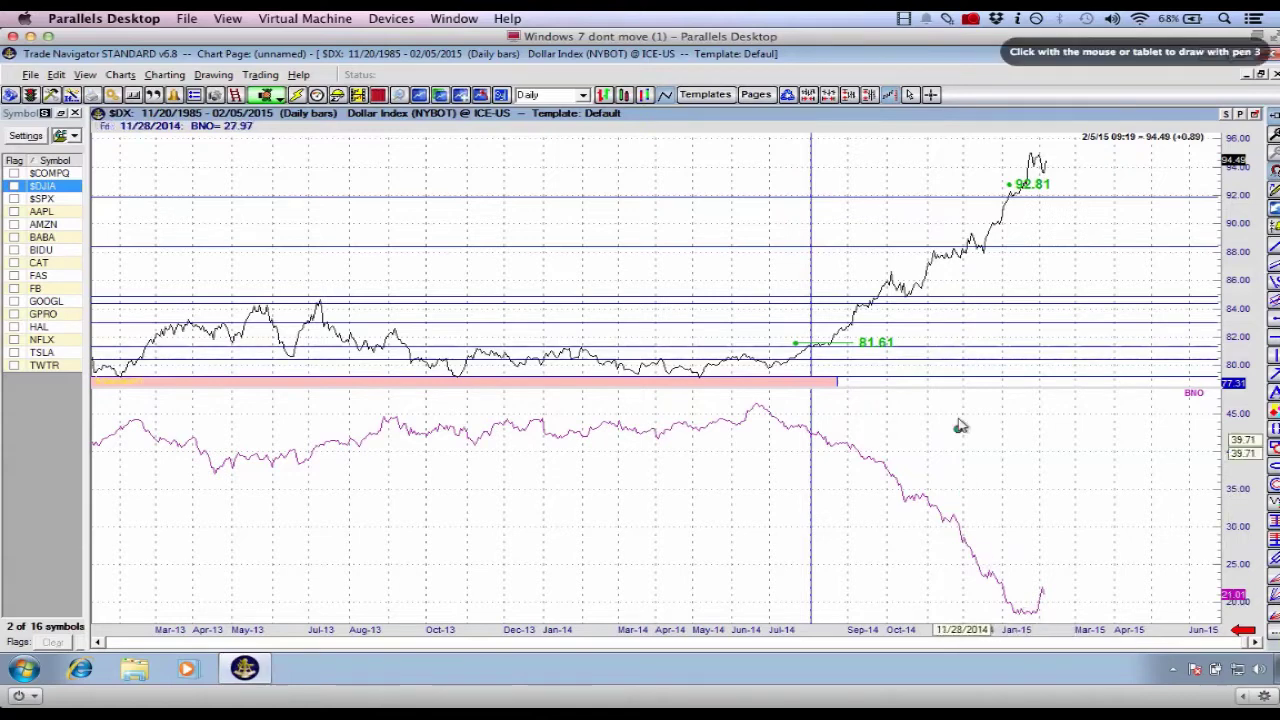
Trace the Dollar Index's climb from August 2014 beyond its latest peak in green and clear the stroke.
mouse_move(818, 370)
left_mouse_down()
mouse_move(955, 205)
mouse_move(1083, 115)
left_mouse_up()
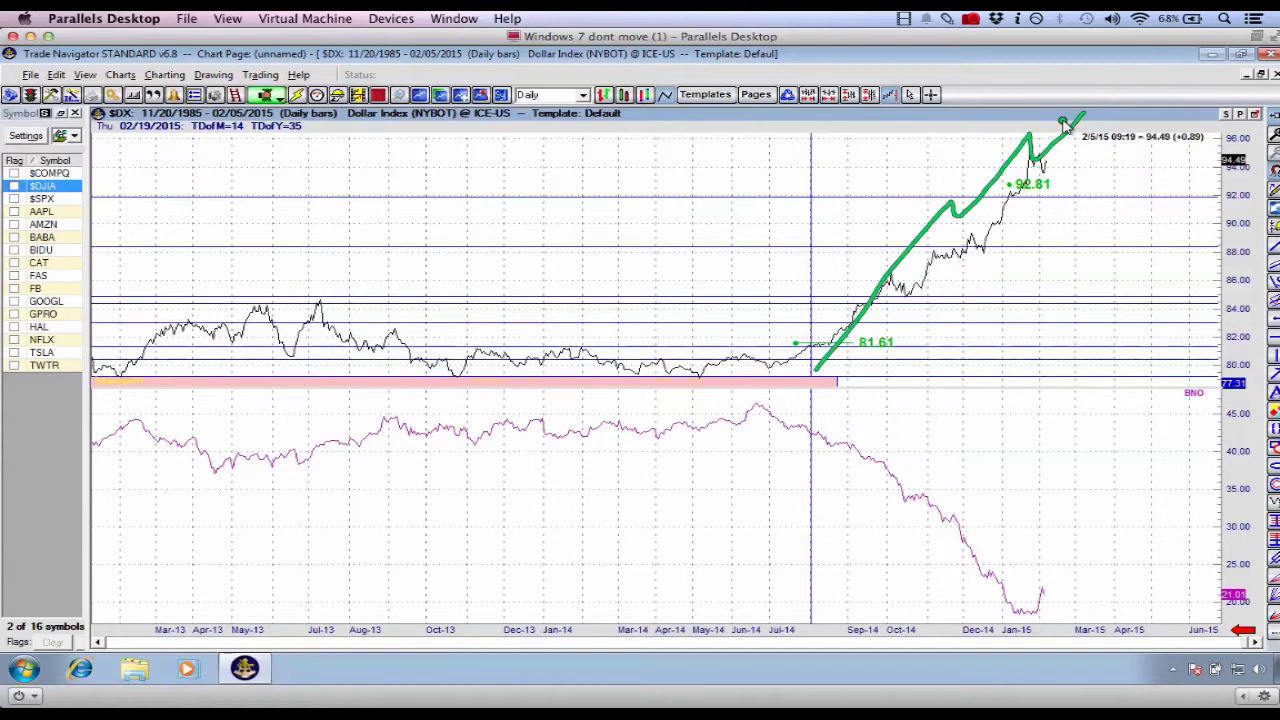
key("Escape")
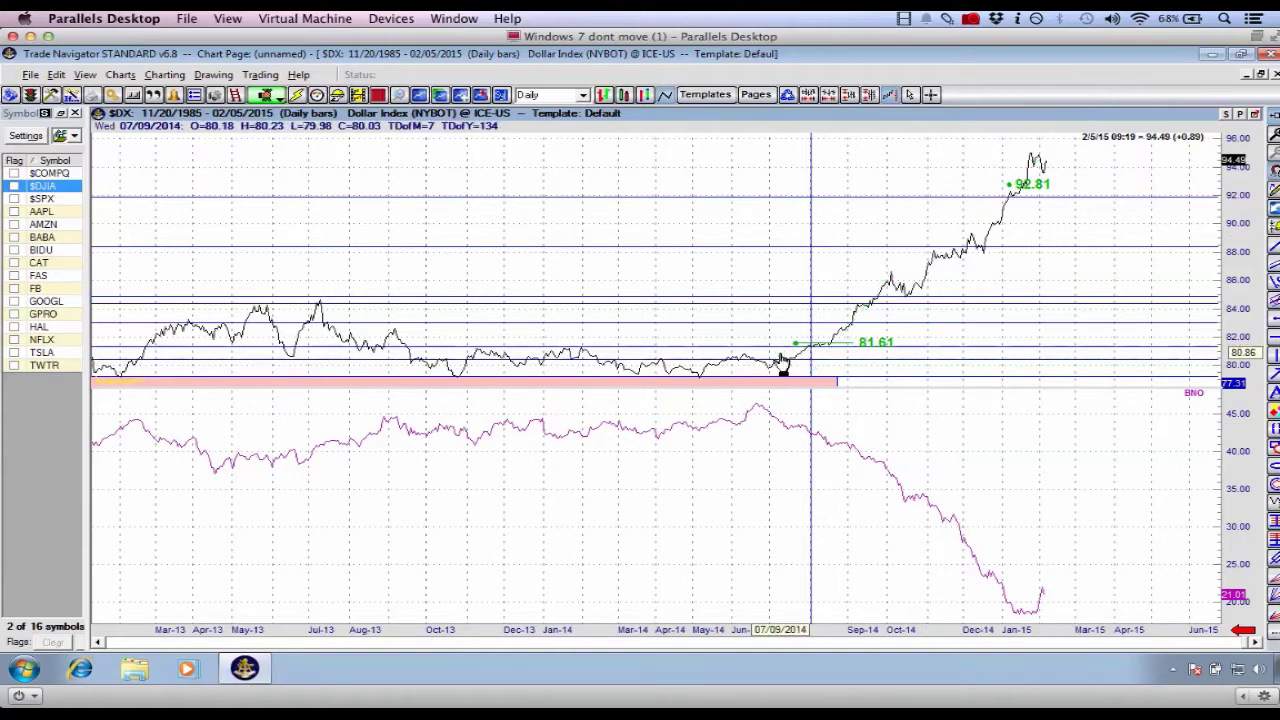
Mark the Dollar Index around spring and September 2012 in green, underline that period on the date axis, and clear the marks.
key("Down")
key("ctrl+3")
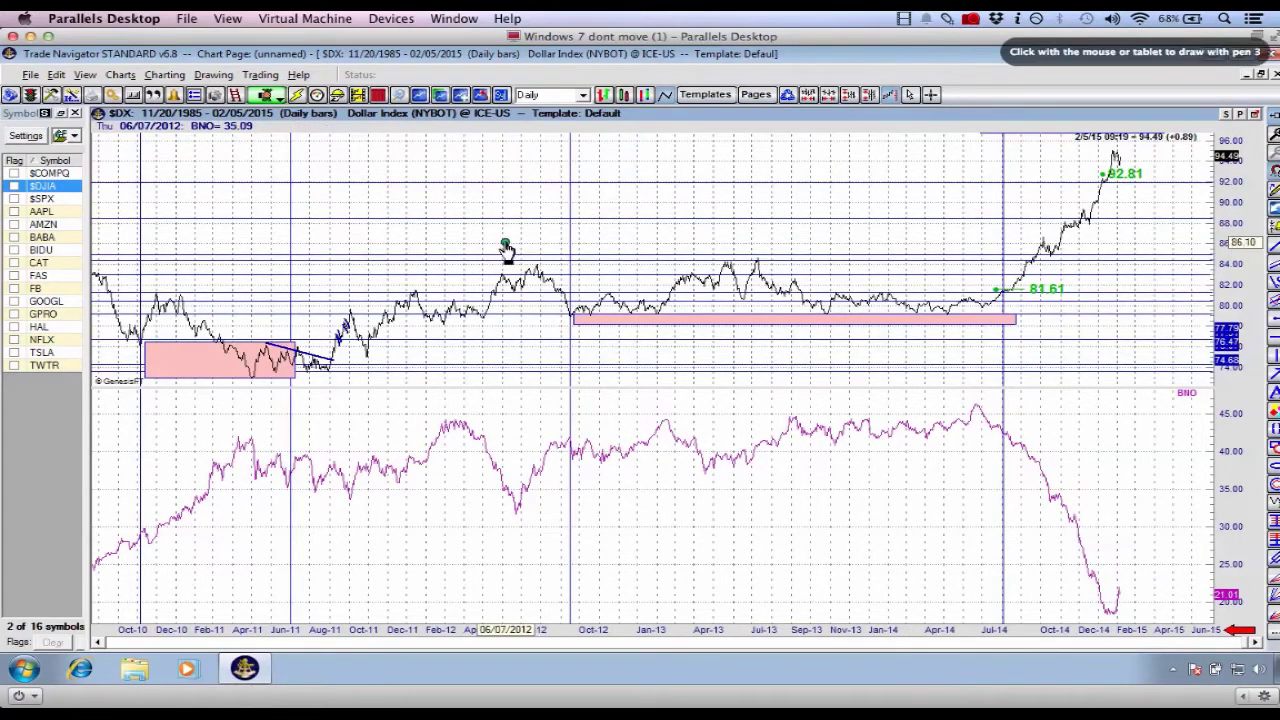
mouse_move(473, 318)
left_mouse_down()
mouse_move(545, 278)
mouse_move(525, 274)
mouse_move(472, 345)
left_mouse_up()
left_click_drag(568, 217, 569, 372)
left_click_drag(472, 345, 472, 362)
left_click_drag(458, 637, 635, 638)
key("Escape")
Draw red strokes along the Dollar Index's rise and BNO's fall in spring 2012 and clear them.
key("ctrl+2")
mouse_move(487, 320)
left_mouse_down()
mouse_move(541, 268)
mouse_move(552, 285)
left_mouse_up()
mouse_move(455, 423)
left_mouse_down()
mouse_move(522, 505)
mouse_move(527, 477)
left_mouse_up()
key("Escape")
Draw green arrows along the Dollar Index's mid-2012 decline and BNO's rebound, and underline BNO's June 2012 low.
key("ctrl+3")
mouse_move(533, 265)
left_mouse_down()
mouse_move(578, 332)
mouse_move(598, 302)
left_mouse_up()
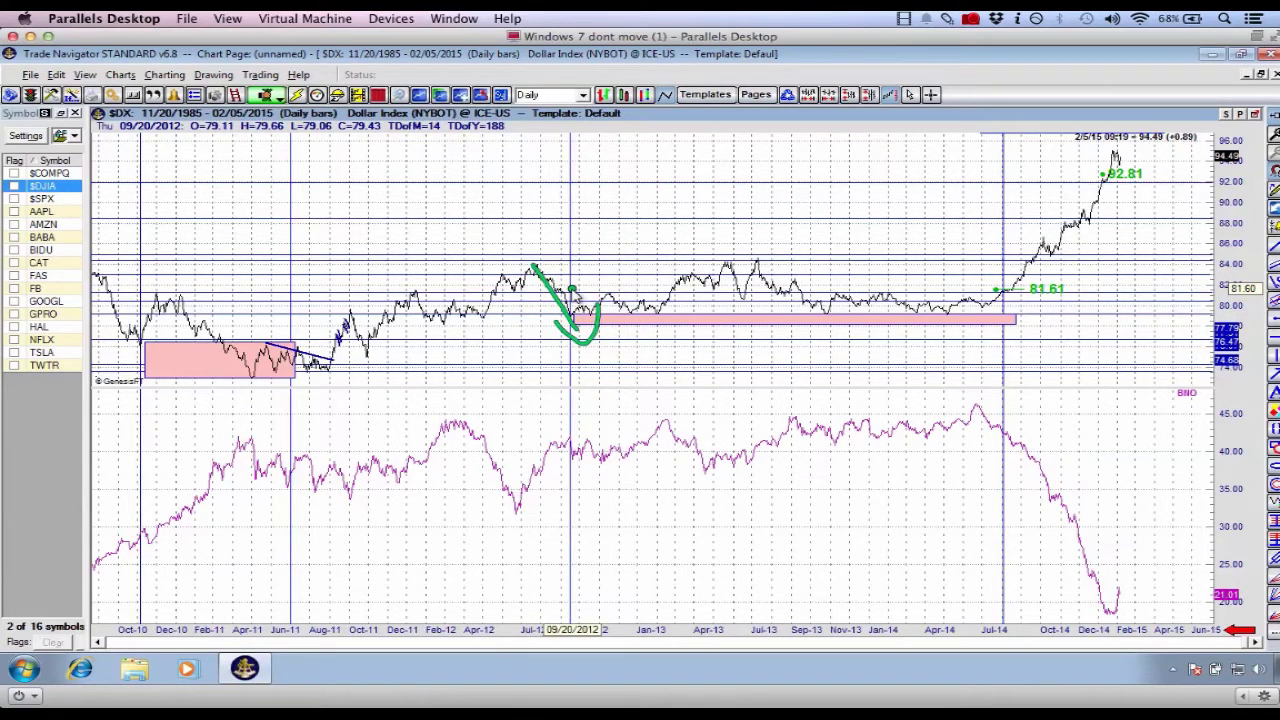
mouse_move(517, 514)
left_mouse_down()
mouse_move(566, 438)
mouse_move(580, 462)
left_mouse_up()
left_click_drag(490, 517, 633, 516)
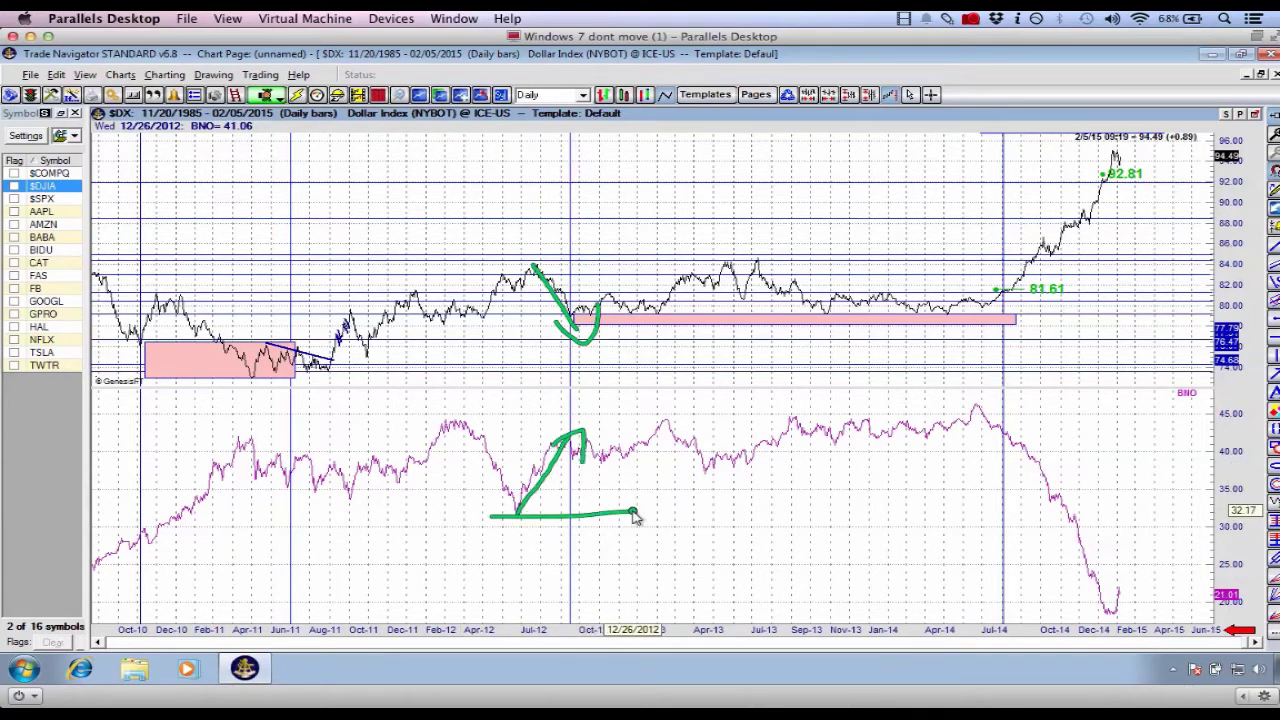
Circle BNO's sideways range up to mid-2014 and draw green arrows along the Dollar Index's following rise and BNO's drop.
mouse_move(969, 412)
left_mouse_down()
mouse_move(711, 411)
mouse_move(543, 452)
mouse_move(930, 456)
mouse_move(965, 420)
left_mouse_up()
mouse_move(1040, 292)
left_mouse_down()
mouse_move(1128, 175)
mouse_move(1150, 207)
left_mouse_up()
left_click_drag(978, 406, 1088, 598)
mouse_move(1020, 570)
left_mouse_down()
mouse_move(1095, 628)
mouse_move(1105, 497)
left_mouse_up()
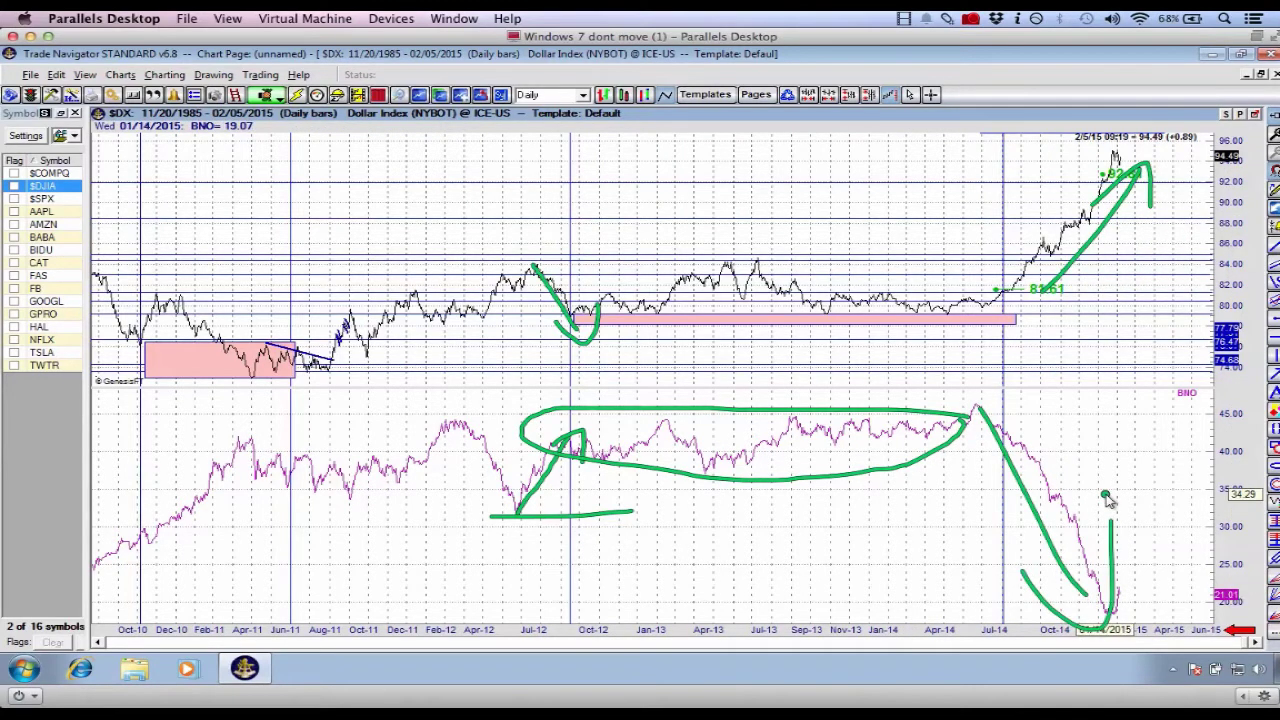
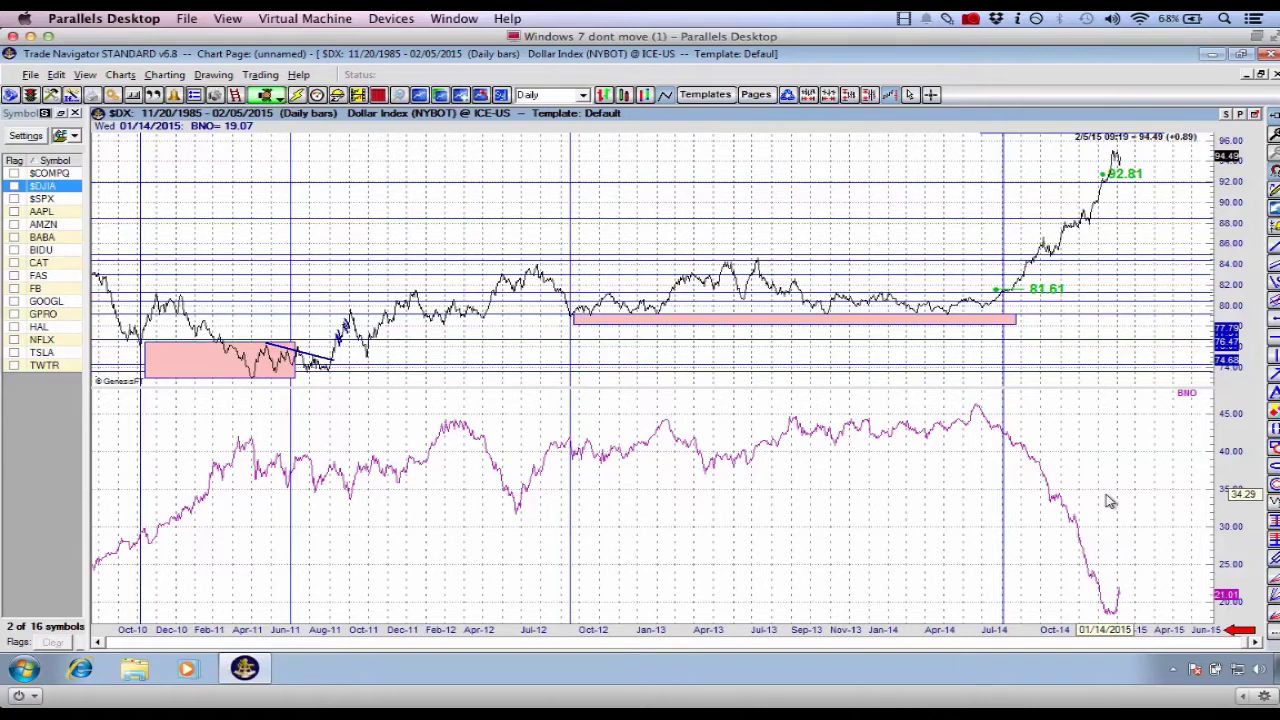
scroll(1108, 500, "up", 2)
scroll(1108, 500, "down", 2)
scroll(1108, 500, "up", 2)
scroll(1108, 500, "down", 2)
key("ctrl+3")
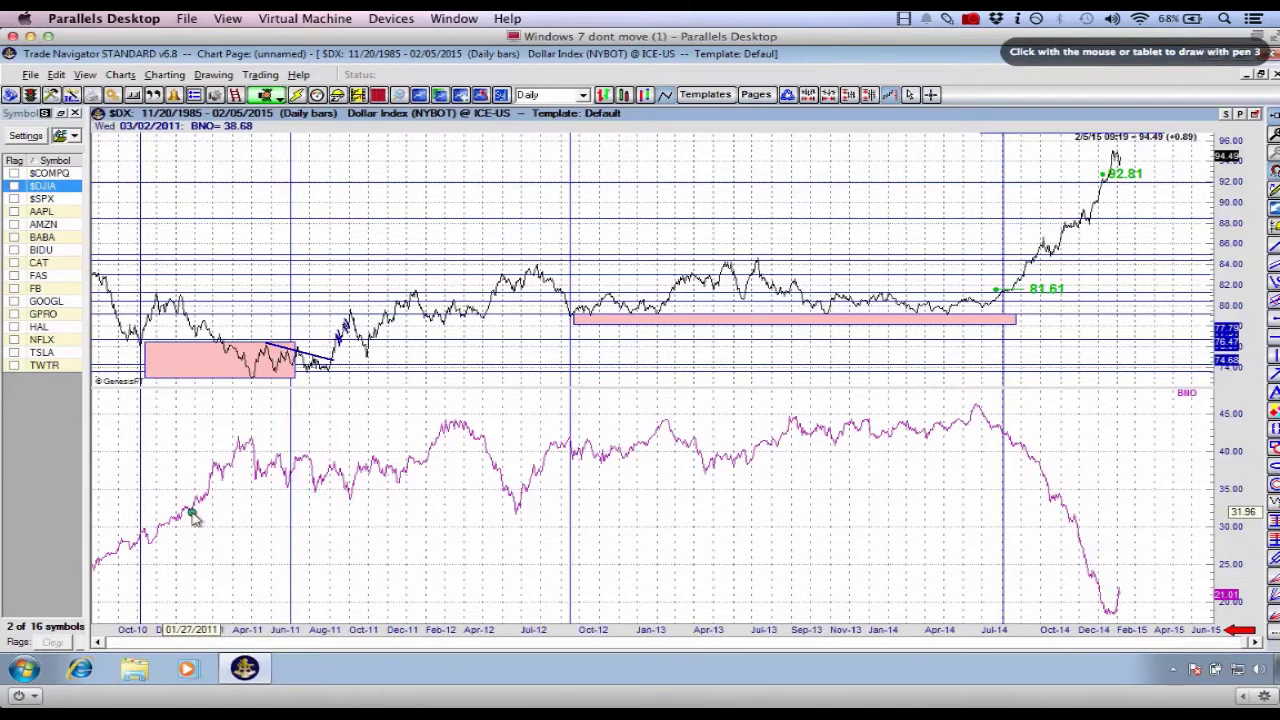
key("Escape")
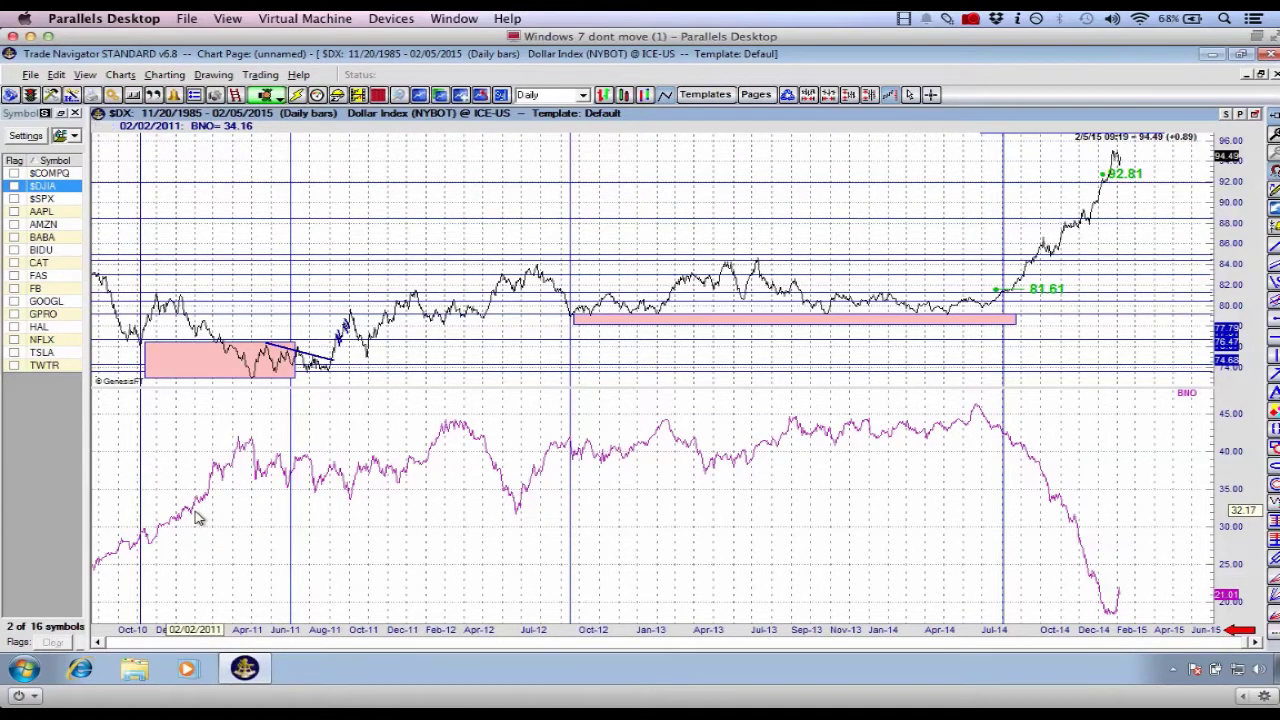
Draw green strokes along BNO's decline and the Dollar Index's rise since July 2014 and clear them.
key("3")
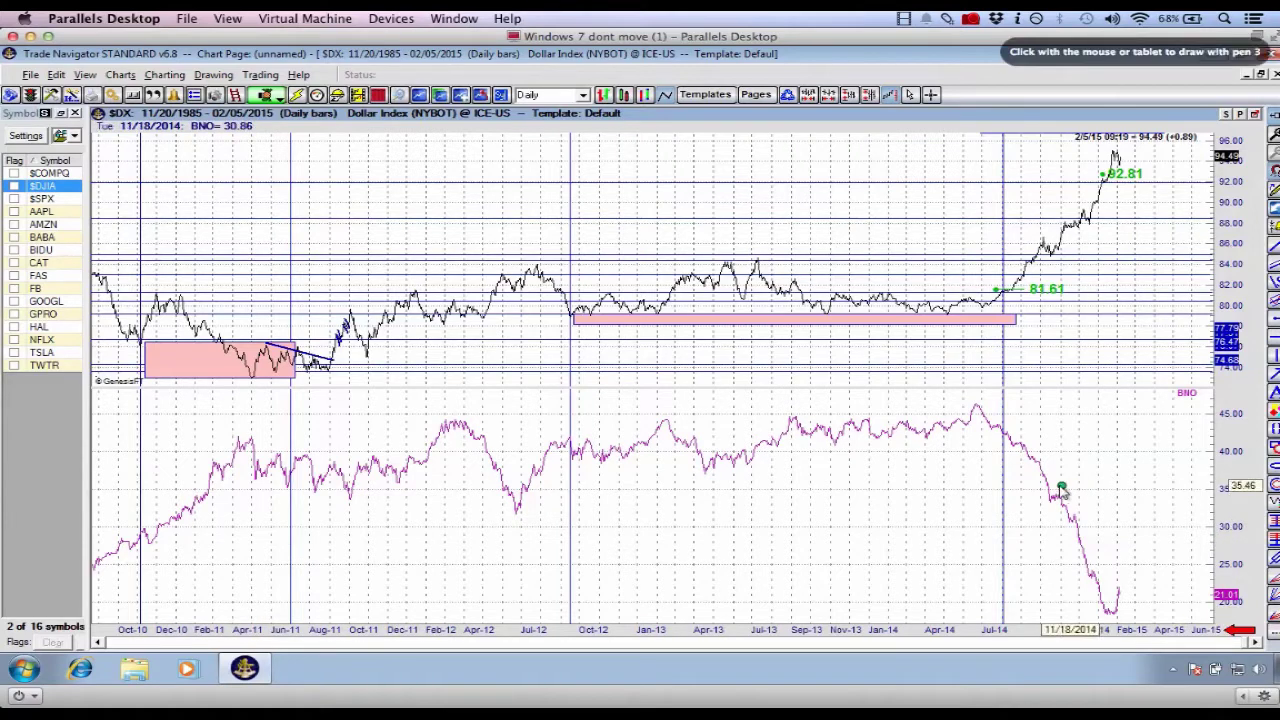
mouse_move(997, 424)
left_mouse_down()
mouse_move(1100, 606)
mouse_move(1116, 558)
left_mouse_up()
left_click_drag(988, 305, 1148, 256)
key("Escape")
Draw a green arrow up the Dollar Index's rise from August 2014 to January 2015 and clear the annotations.
key("3")
left_click_drag(1020, 289, 1131, 167)
mouse_move(1038, 212)
left_mouse_down()
mouse_move(1098, 158)
mouse_move(1102, 229)
left_mouse_up()
key("Escape")
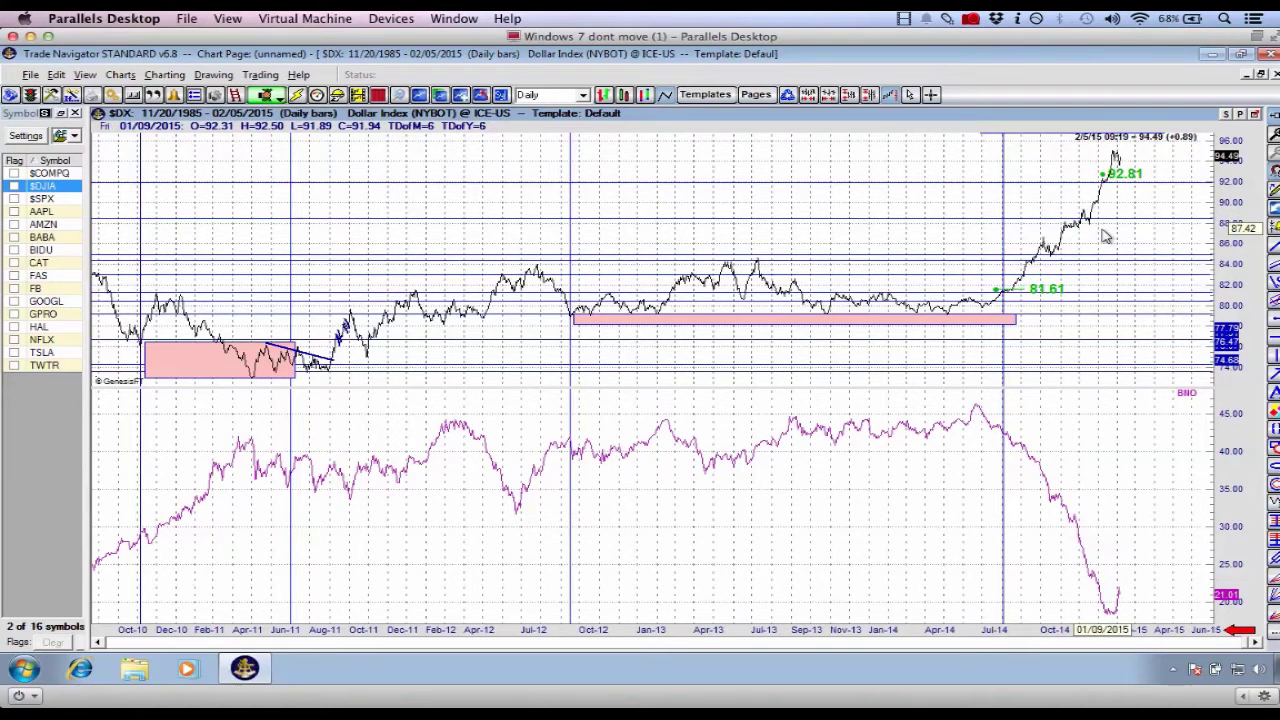
Draw red strokes along BNO's mid-2014 level and following decline and up the Dollar Index's latest rise, and clear them.
key("2")
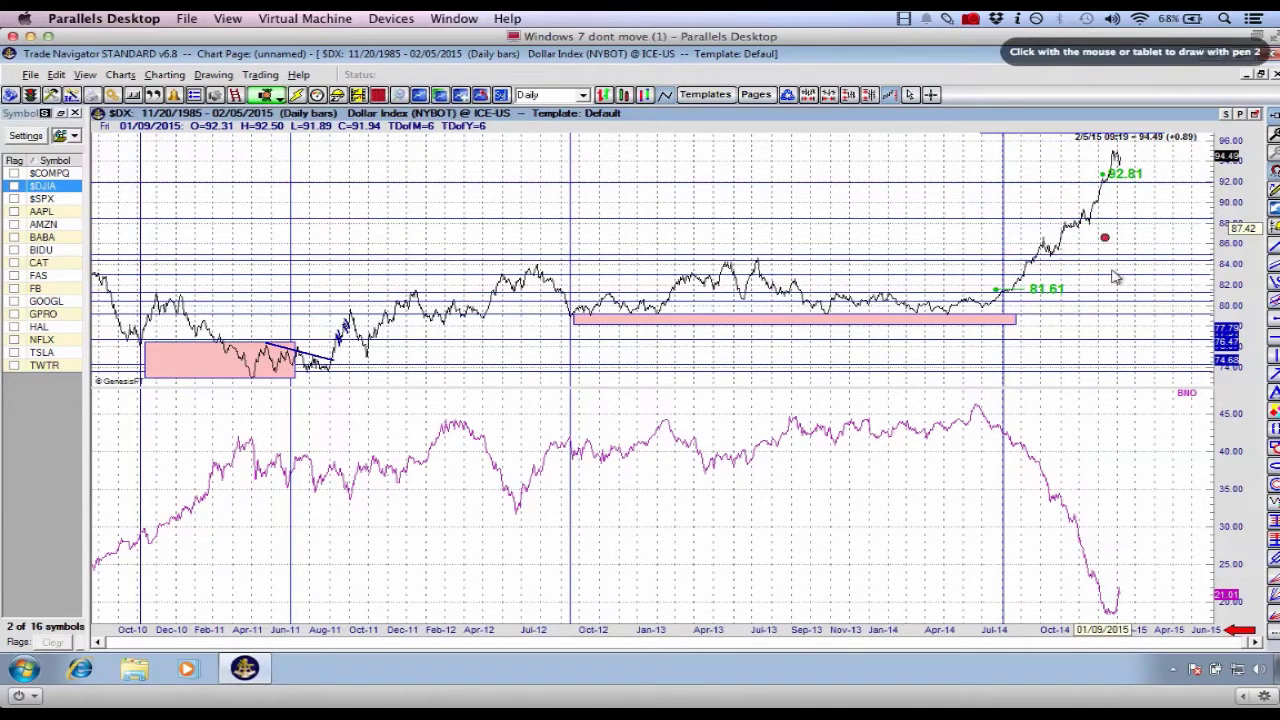
left_click_drag(932, 457, 1032, 447)
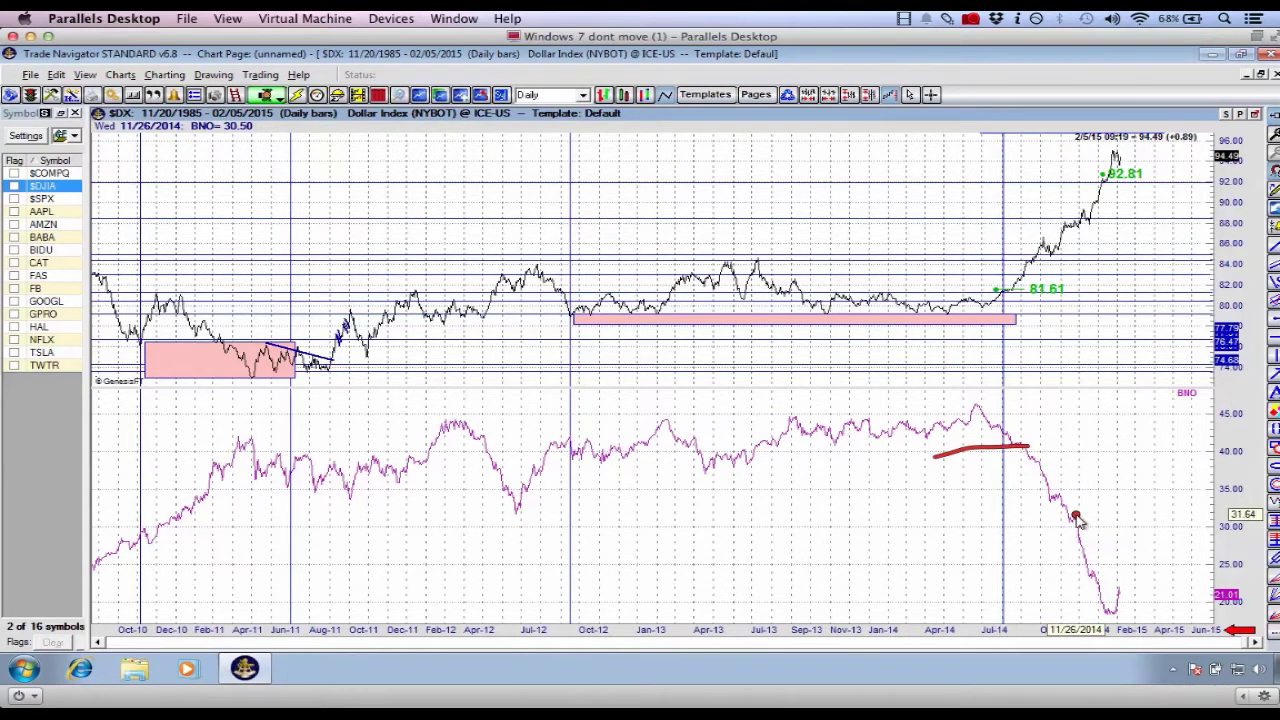
left_click_drag(1028, 447, 1100, 604)
mouse_move(1043, 572)
left_mouse_down()
mouse_move(1085, 600)
mouse_move(1118, 528)
left_mouse_up()
left_click_drag(1080, 214, 1120, 150)
key("Escape")
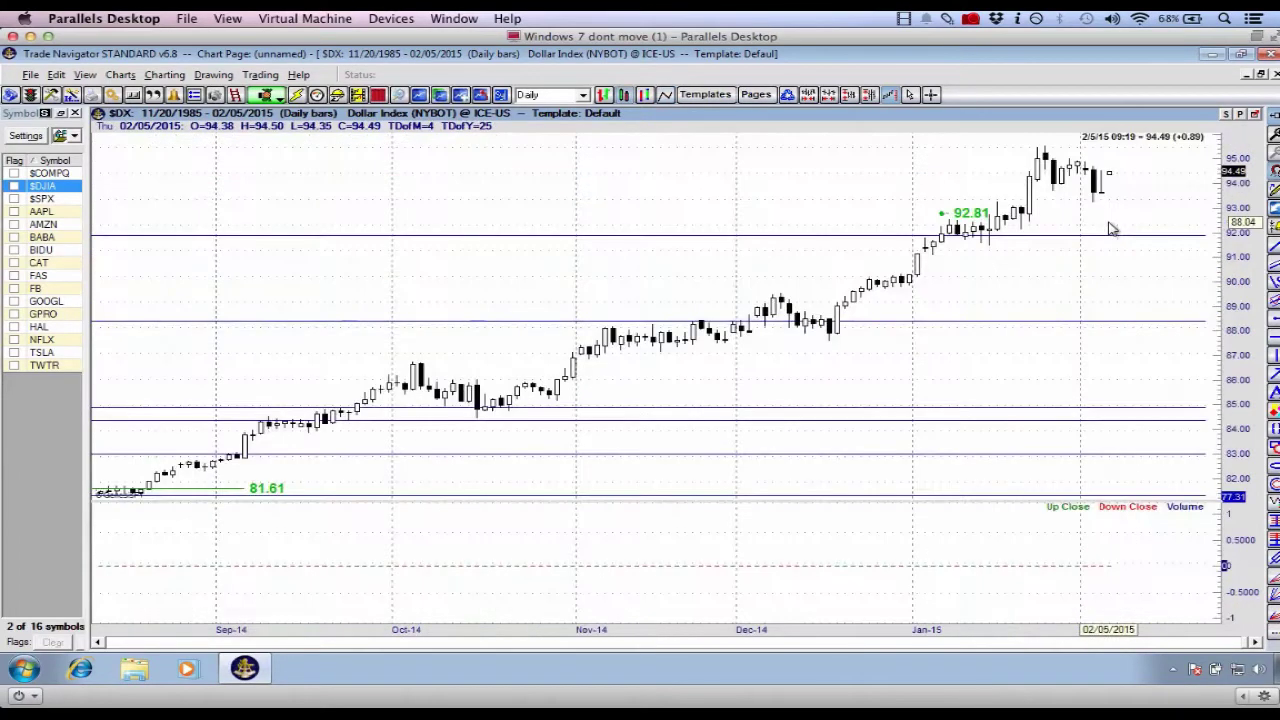
Show more history on the Dollar Index chart and add the United States Brent Oil Fund BNO as a comparison symbol.
scroll(628, 276, "down", 3)
scroll(626, 276, "down", 5)
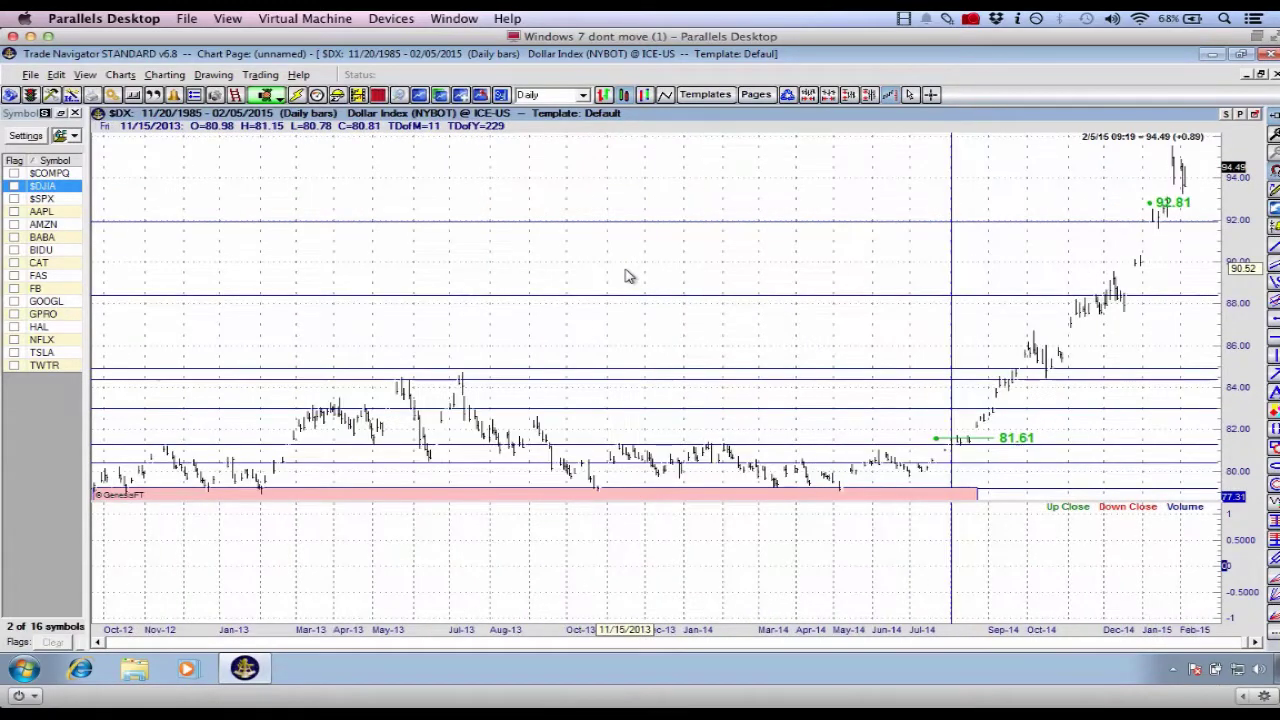
key("c")
double_click(644, 325)
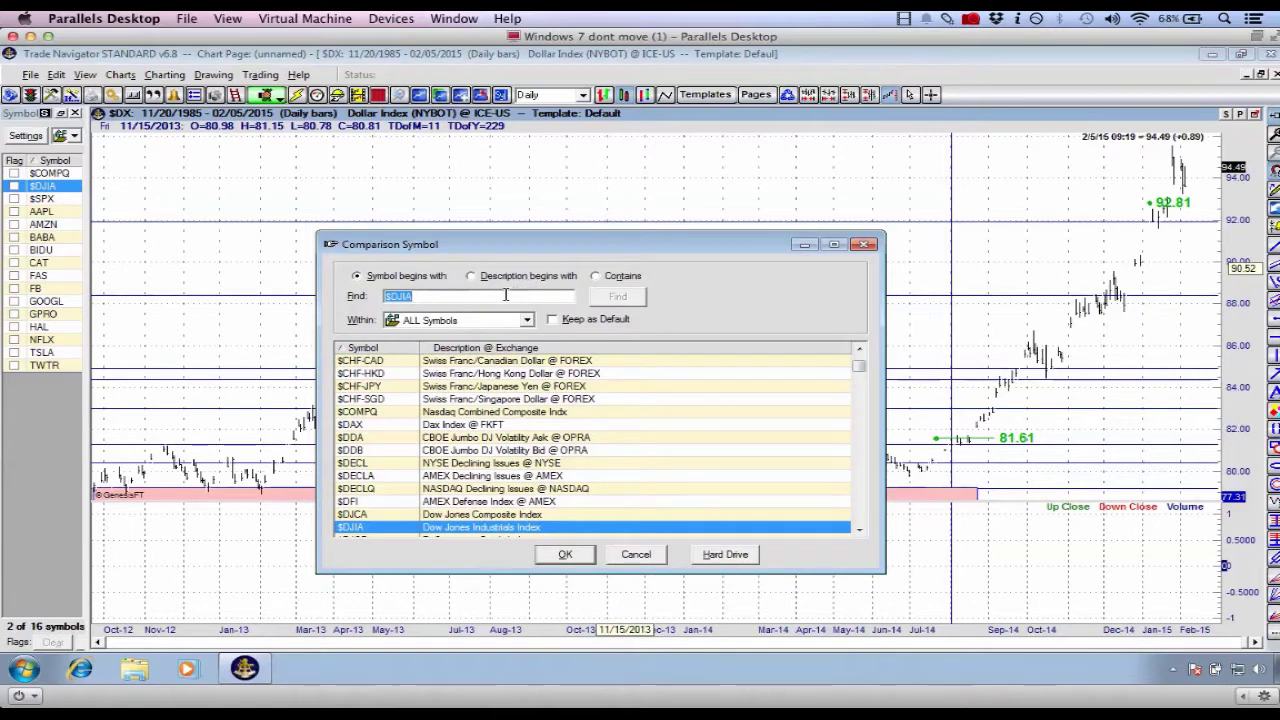
type("bno")
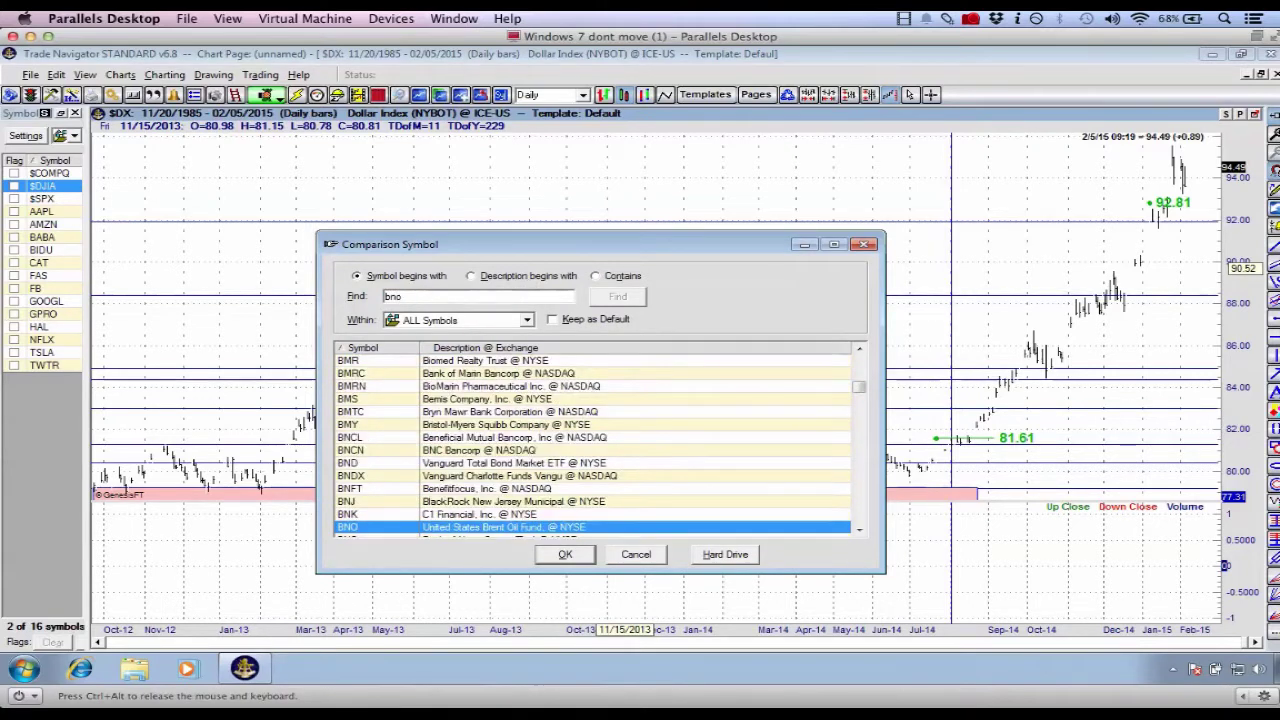
key("Return")
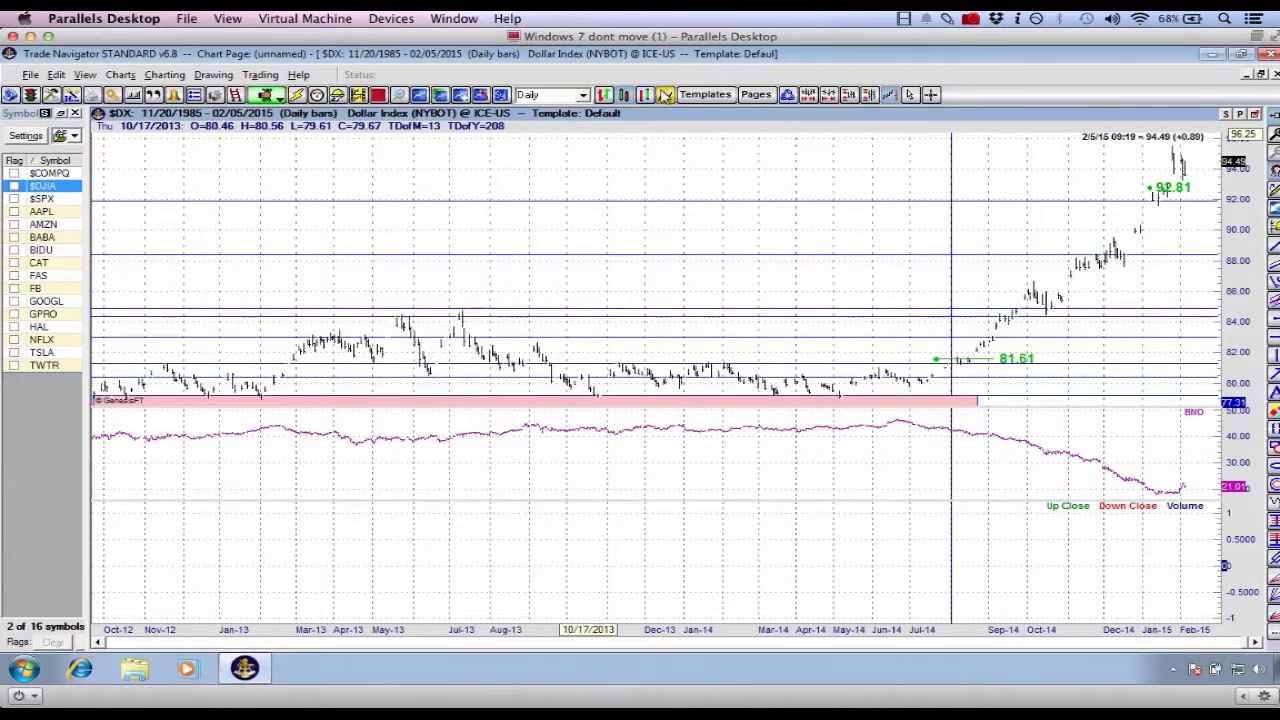
Show the Dollar Index as a line chart reaching back to May 2010 and narrow the symbol list.
left_click(665, 94)
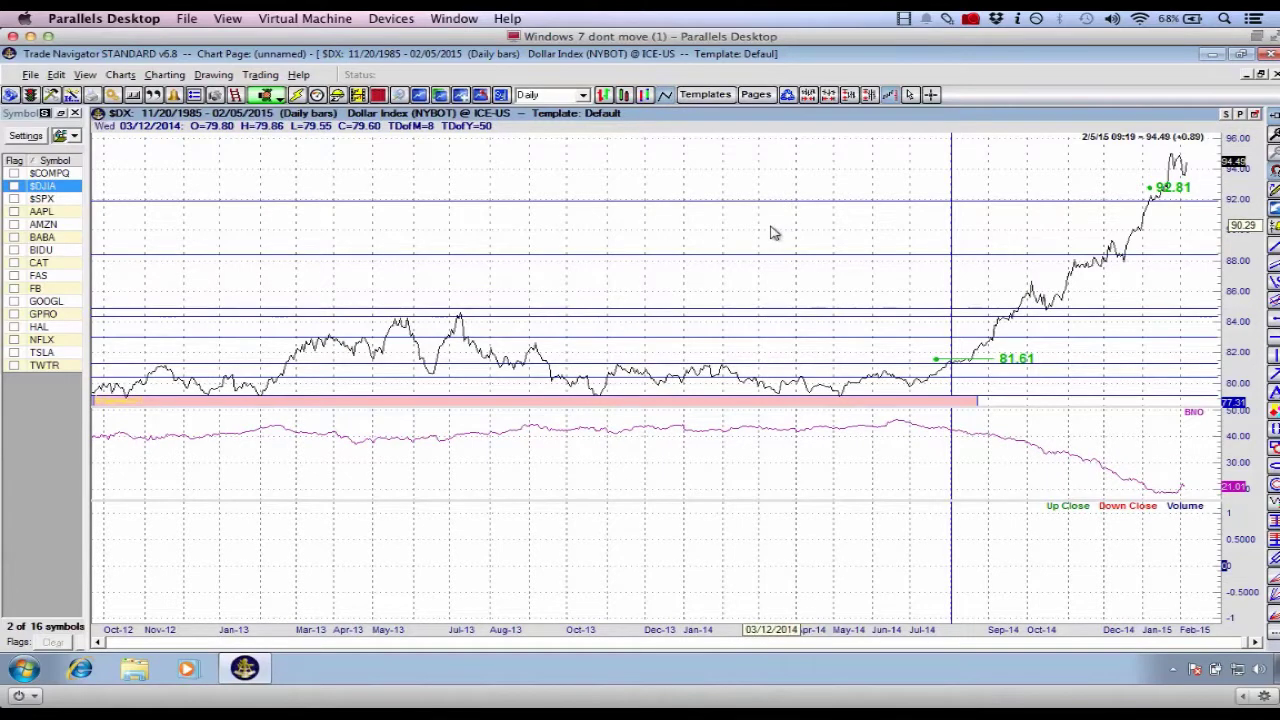
key("Down")
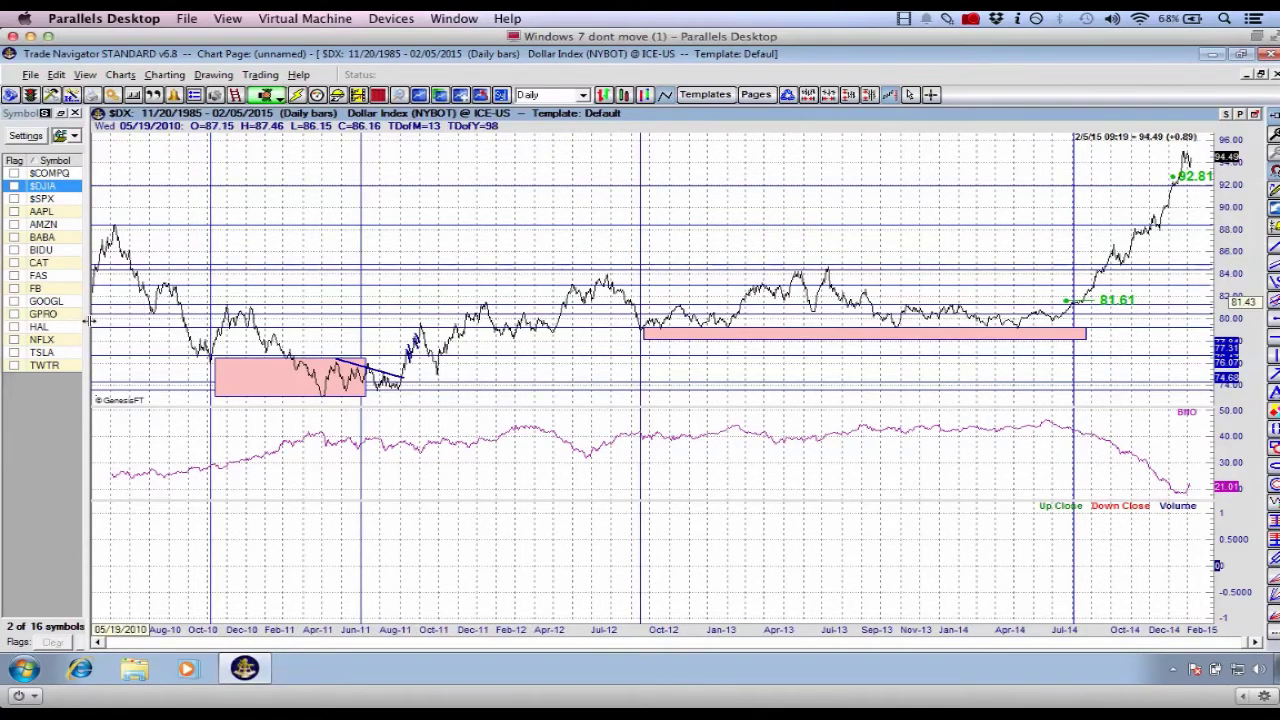
left_click_drag(90, 325, 72, 327)
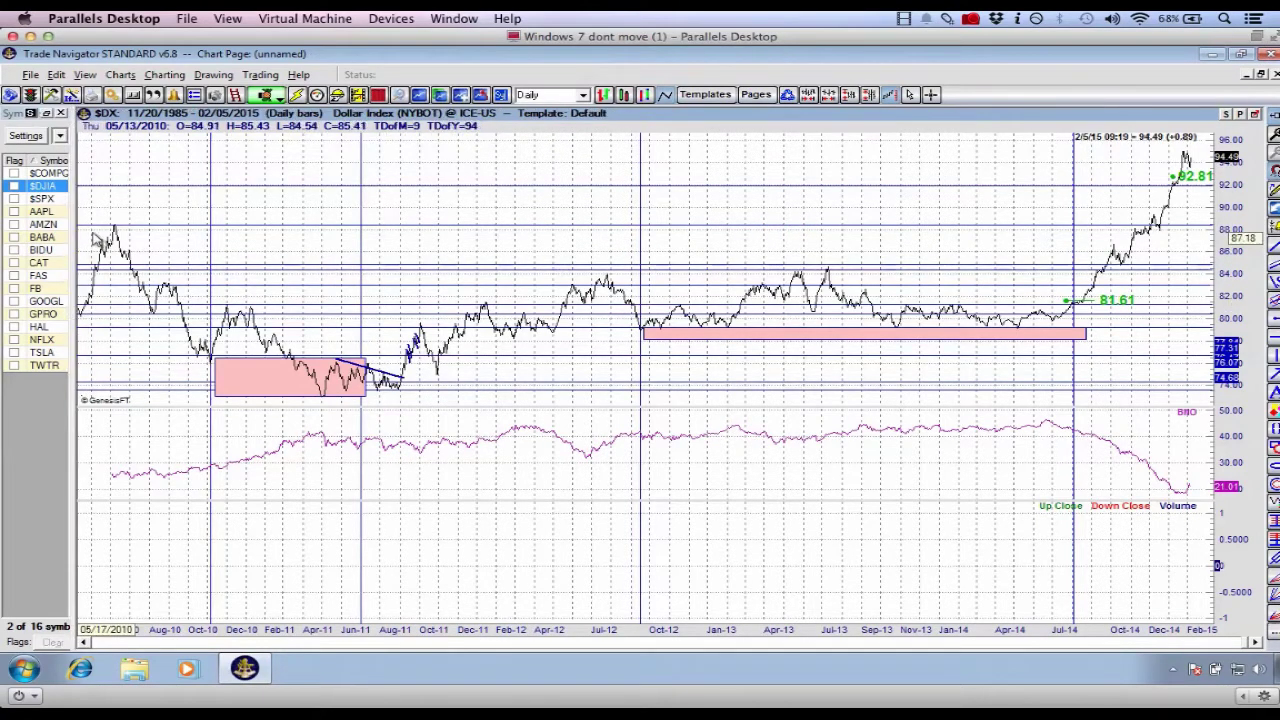
Open the Dow Jones Industrials daily chart and make room after its latest bar.
left_click(40, 198)
left_click(40, 186)
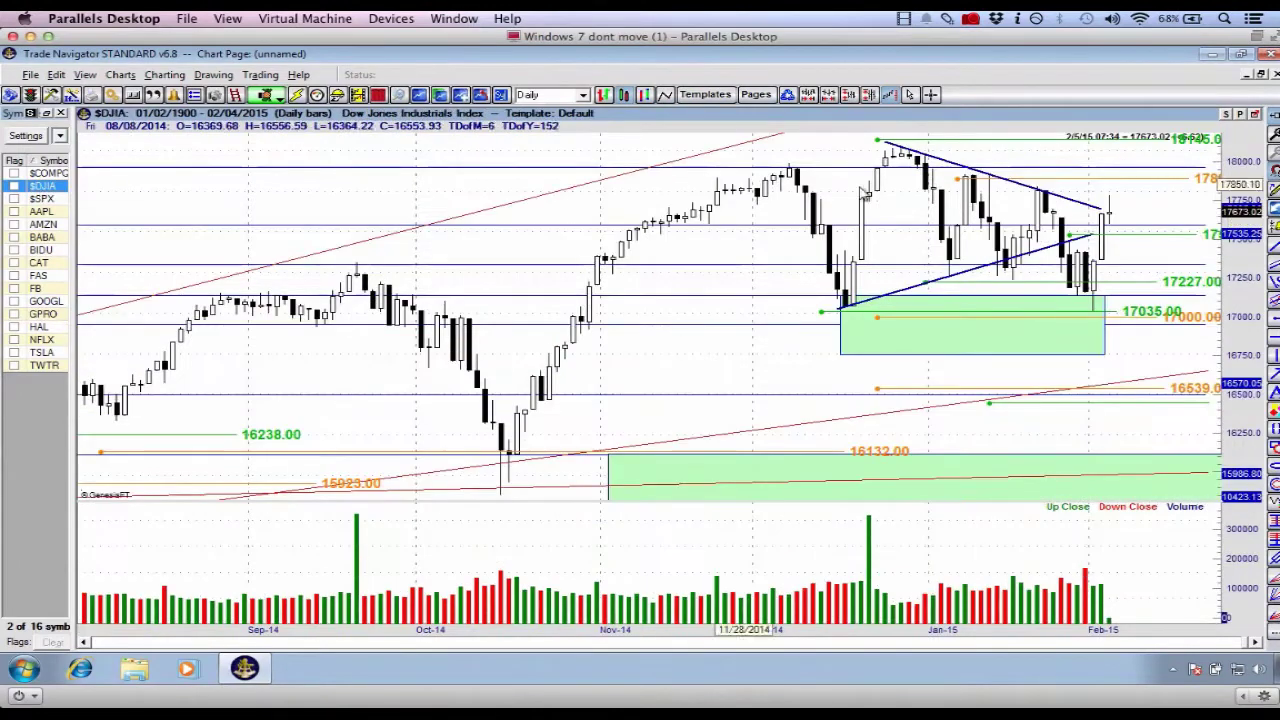
key("ctrl+2")
mouse_move(997, 209)
left_mouse_down()
mouse_move(825, 218)
mouse_move(884, 221)
left_mouse_up()
key("Escape")
Draw green lines at the Dow's latest bar, across its December–January highs and across the 17,200 area, and clear them.
key("ctrl+2")
left_click_drag(961, 222, 1013, 222)
left_click_drag(613, 154, 1075, 171)
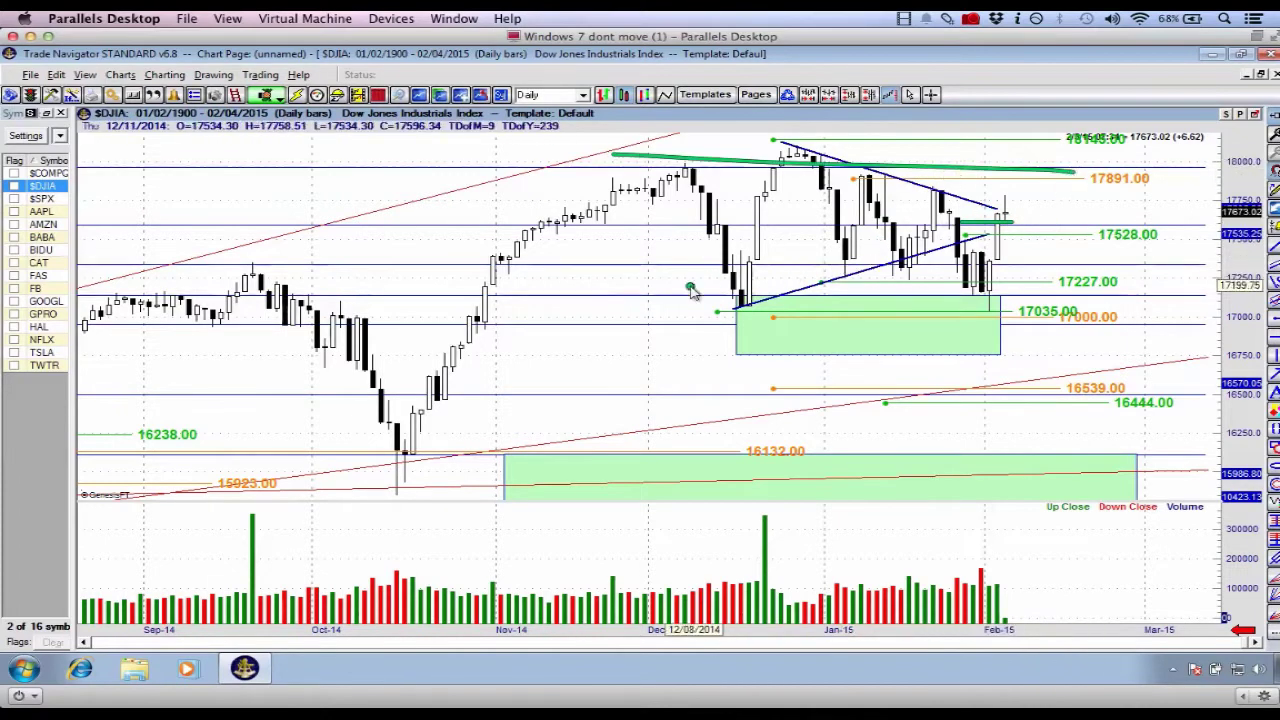
left_click_drag(693, 288, 1254, 299)
key("Escape")
left_click_drag(1080, 195, 925, 197)
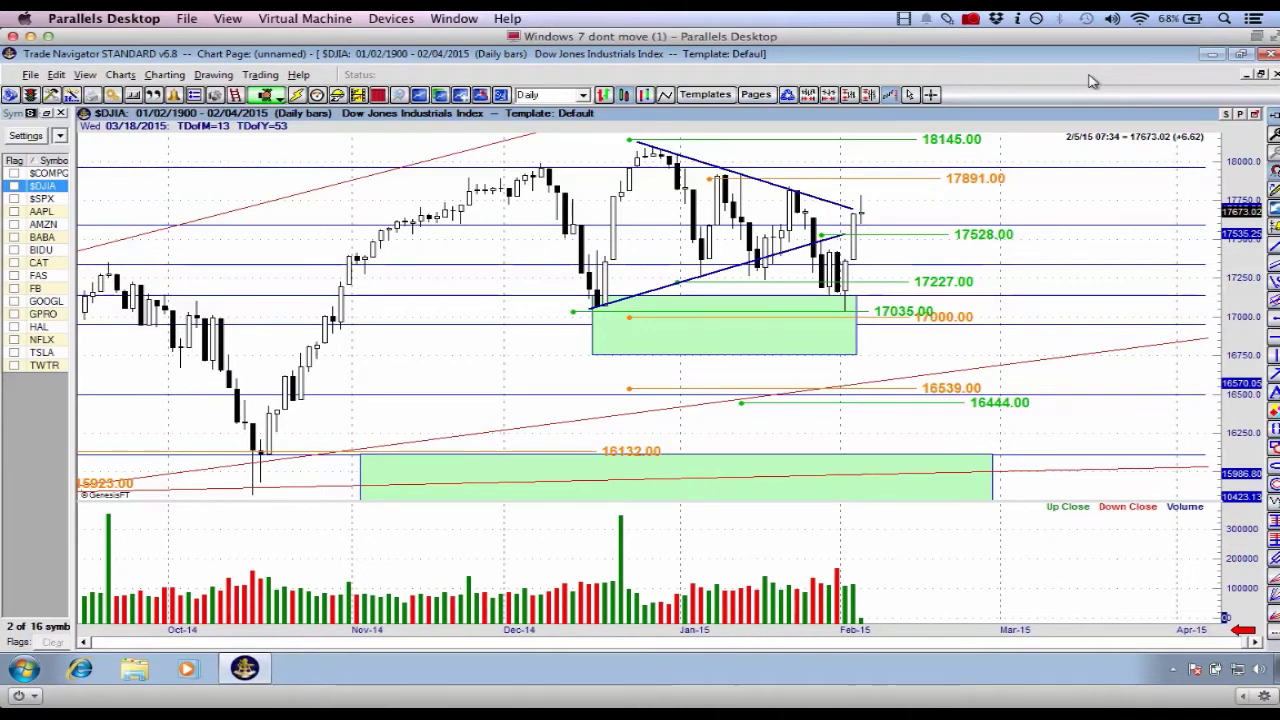
left_click(970, 19)
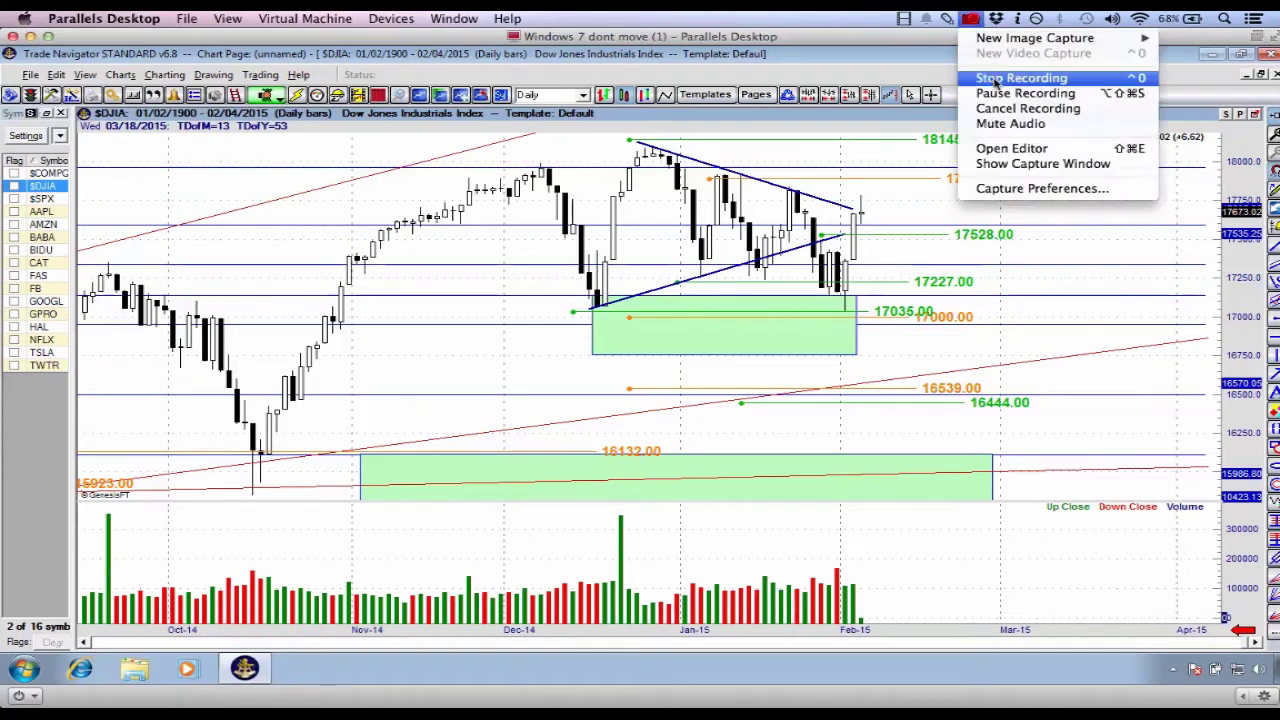